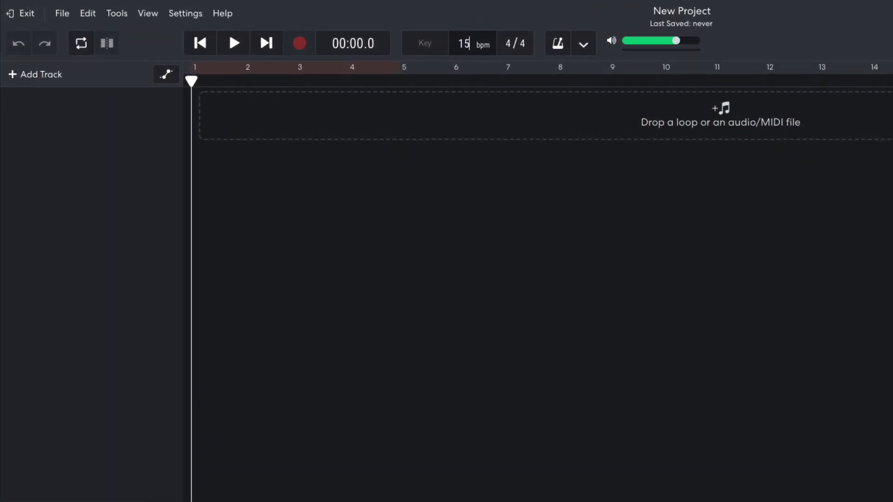
# Step: Set the project key to B♭ major
pyautogui.click(429, 49)
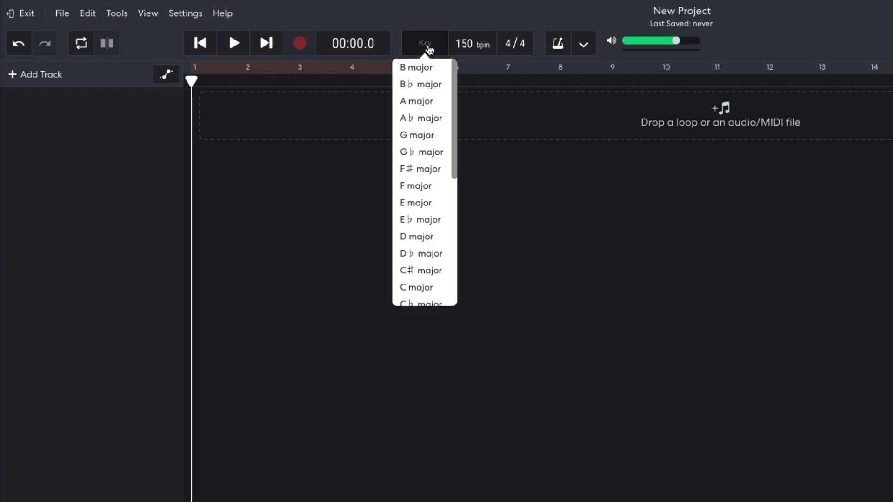
pyautogui.click(436, 84)
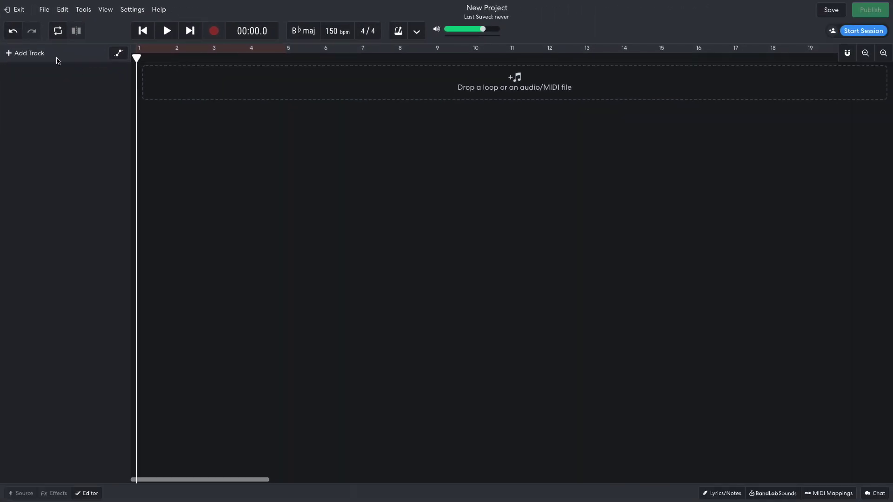
# Step: Add an instrument track loaded with the Drums > Drum Pads > Electro Pop Kit sound
pyautogui.click(43, 54)
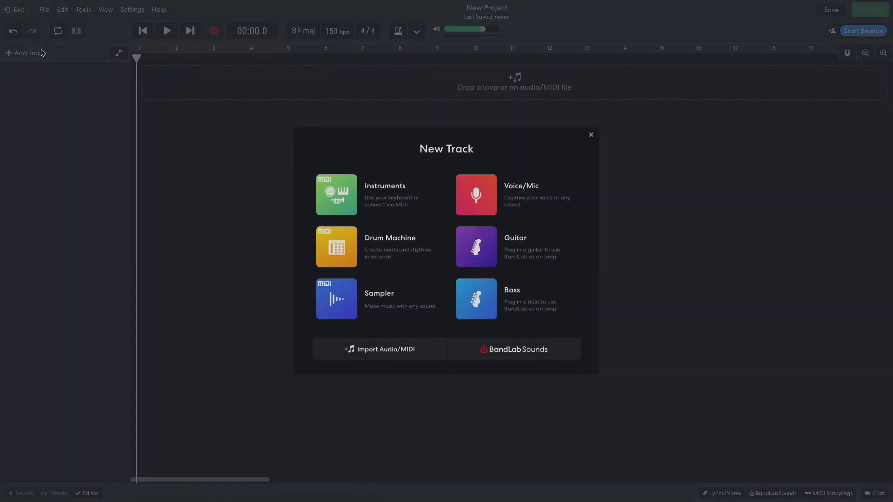
pyautogui.click(329, 192)
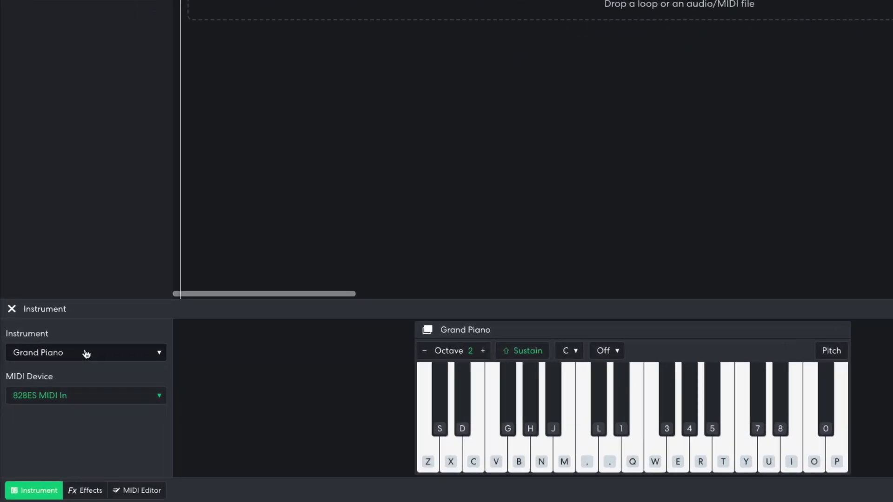
pyautogui.click(70, 389)
pyautogui.moveTo(102, 312)
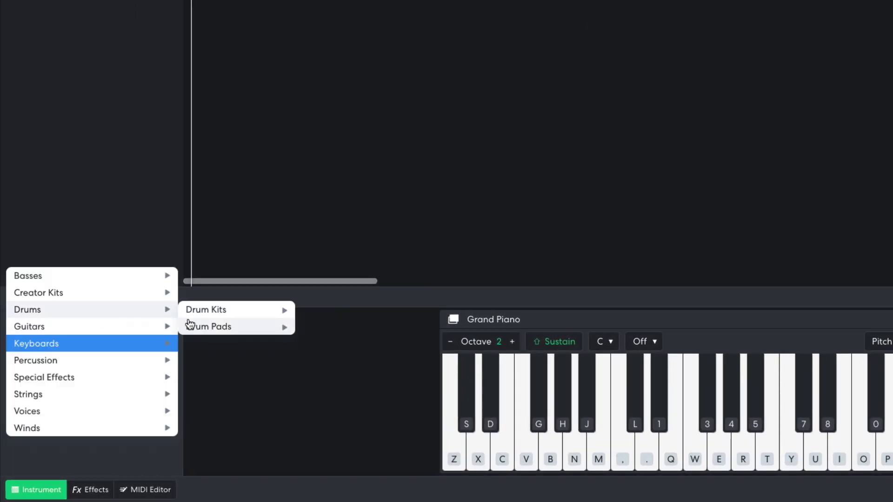
pyautogui.moveTo(208, 327)
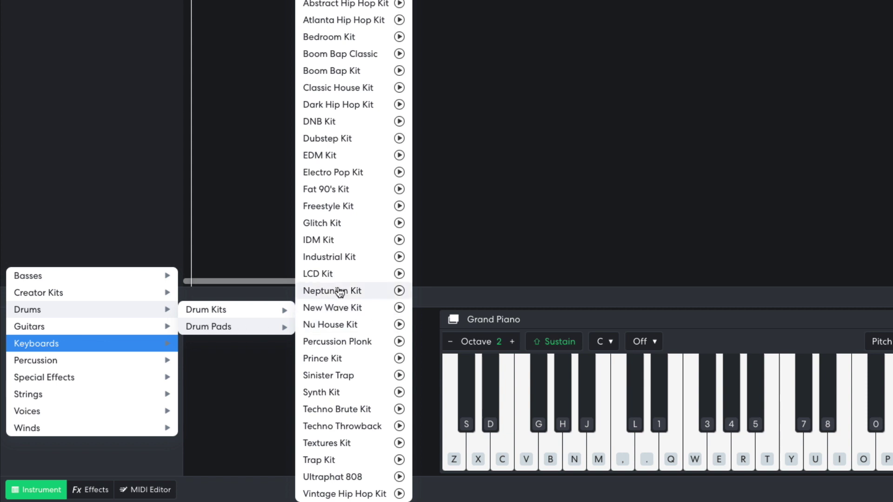
pyautogui.click(344, 172)
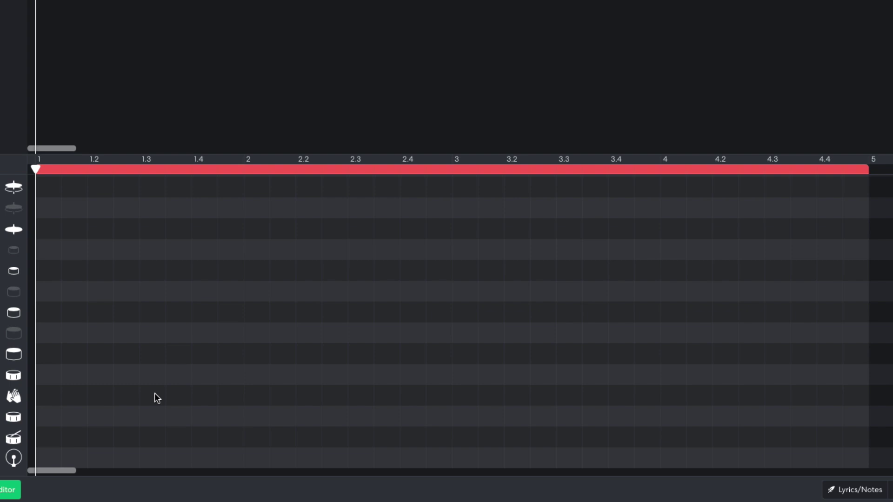
# Step: Place claps from 1.3 through 4.3 in the drum grid and play the pattern back
pyautogui.click(151, 400)
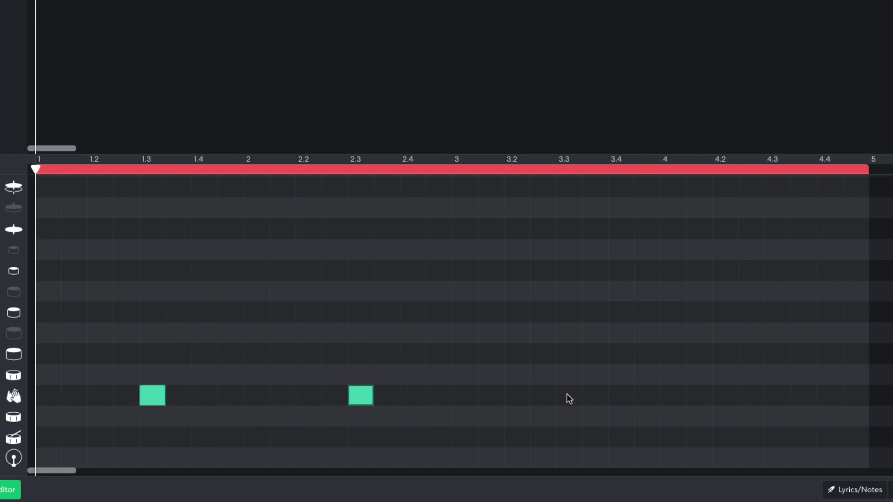
pyautogui.click(776, 397)
pyautogui.press('space')
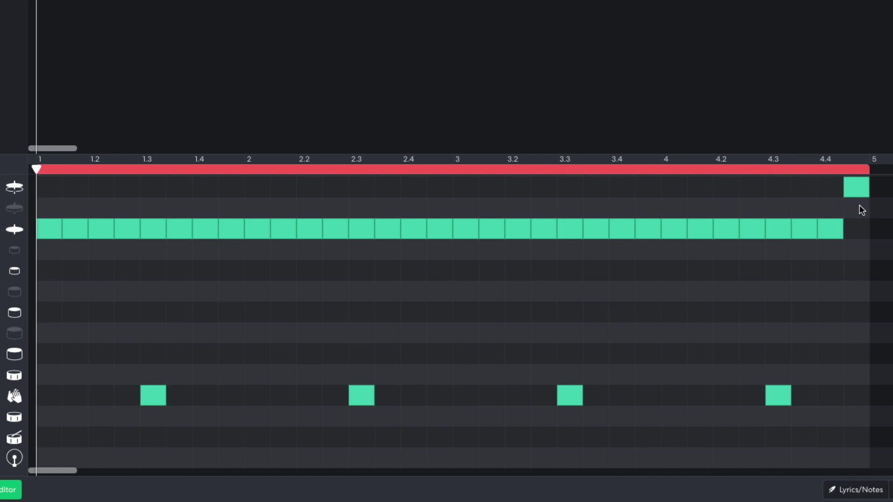
pyautogui.press('space')
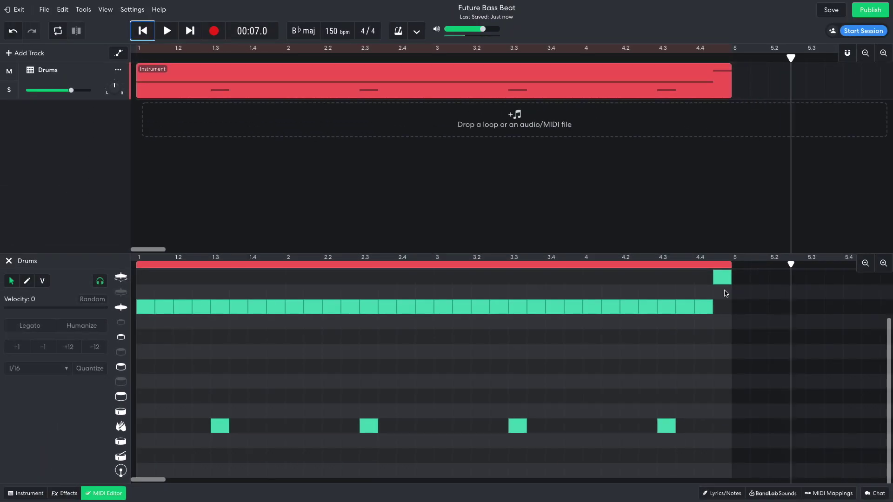
# Step: Audition the kick pattern and add a second drum hit right after 2.4
pyautogui.press('space')
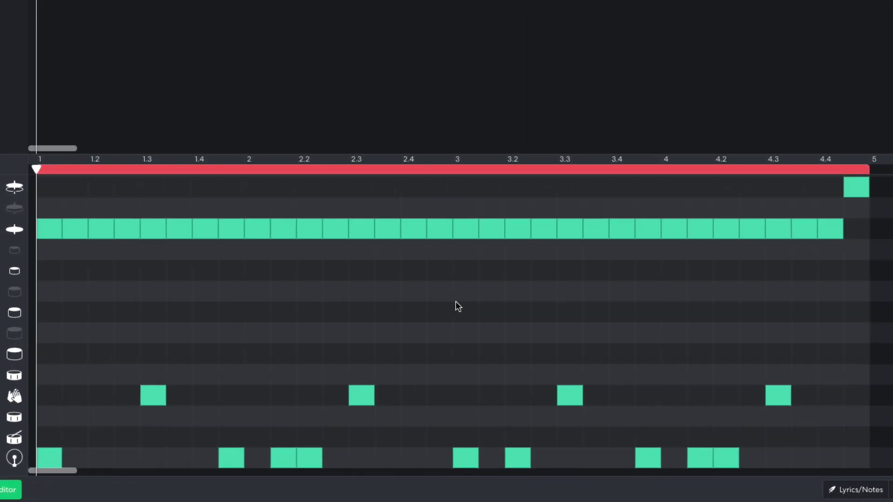
pyautogui.press('space')
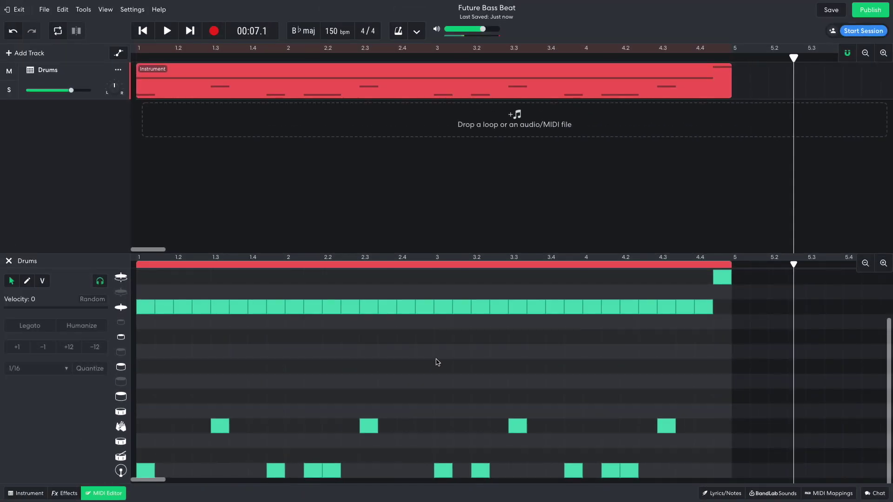
pyautogui.press('space')
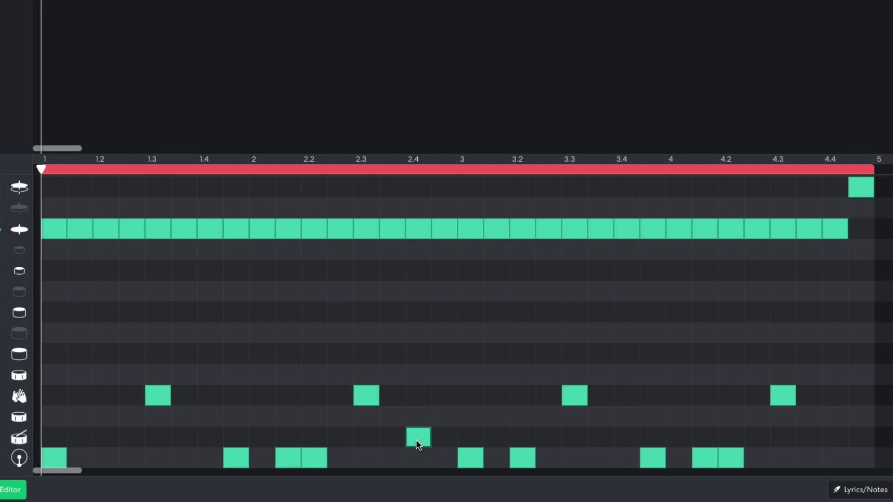
pyautogui.click(446, 437)
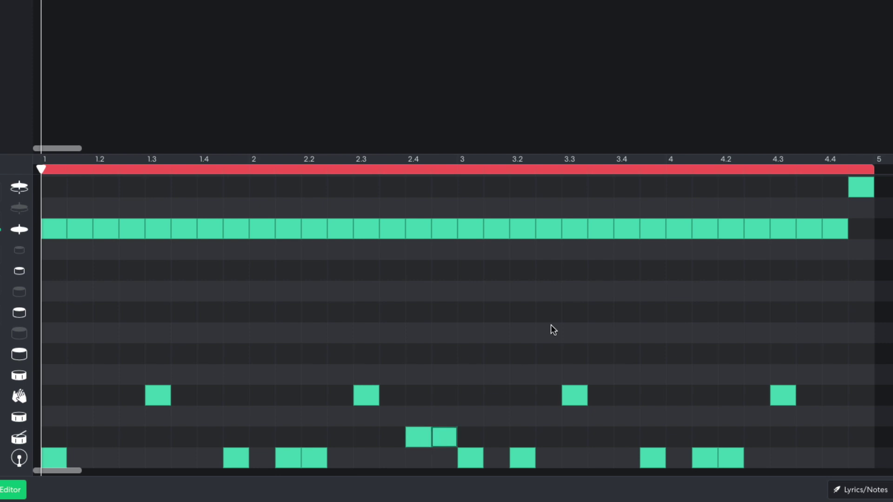
pyautogui.press('space')
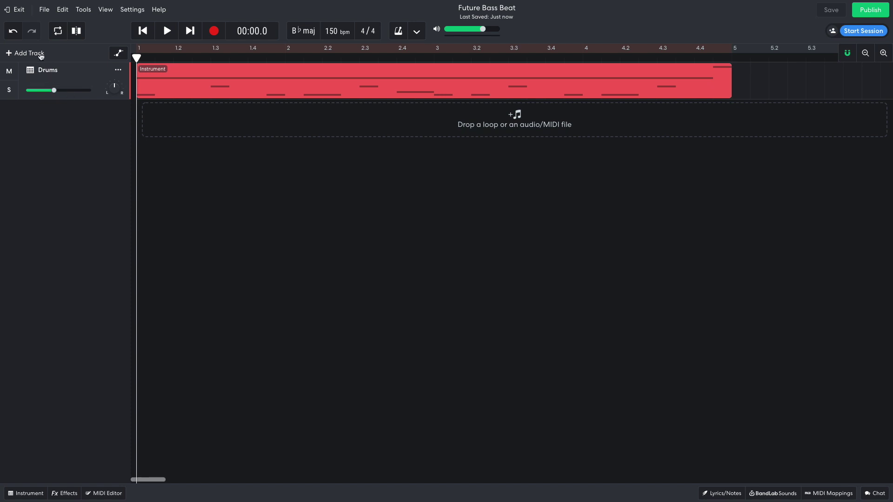
# Step: Add another instrument track using the Keyboards > Synth Leads > Two Saw Detune sound
pyautogui.click(41, 56)
pyautogui.click(333, 190)
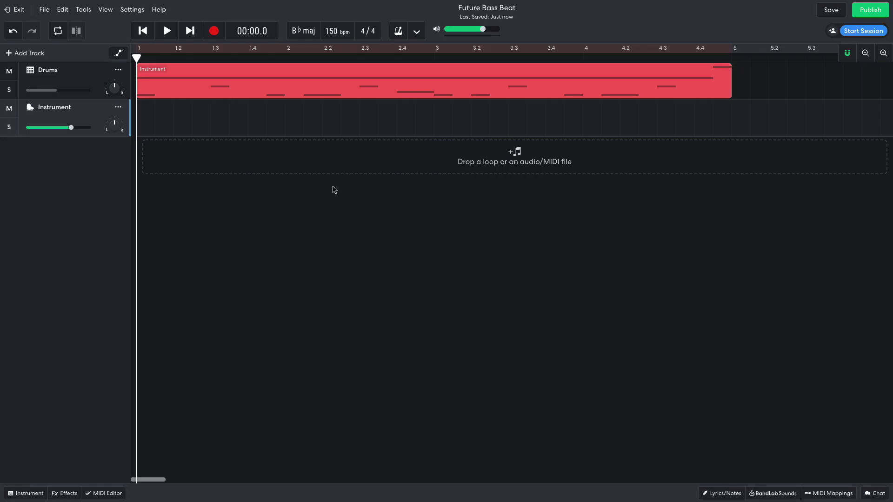
pyautogui.click(38, 494)
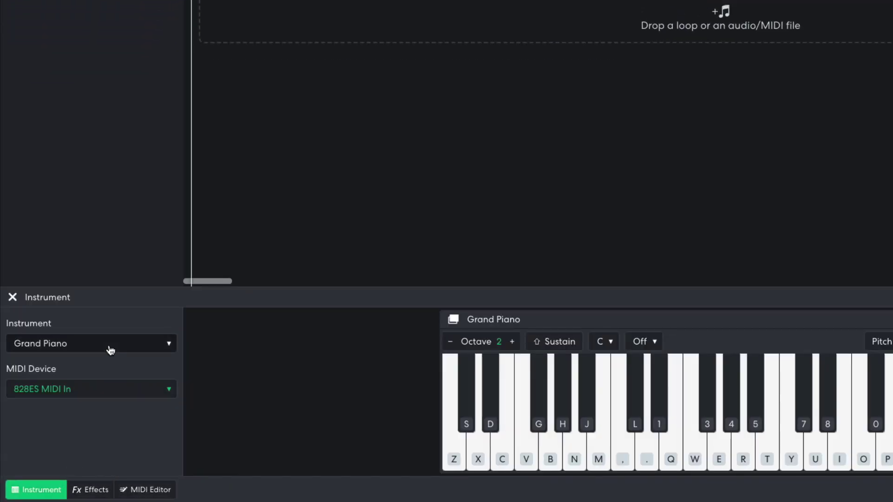
pyautogui.click(110, 350)
pyautogui.moveTo(221, 380)
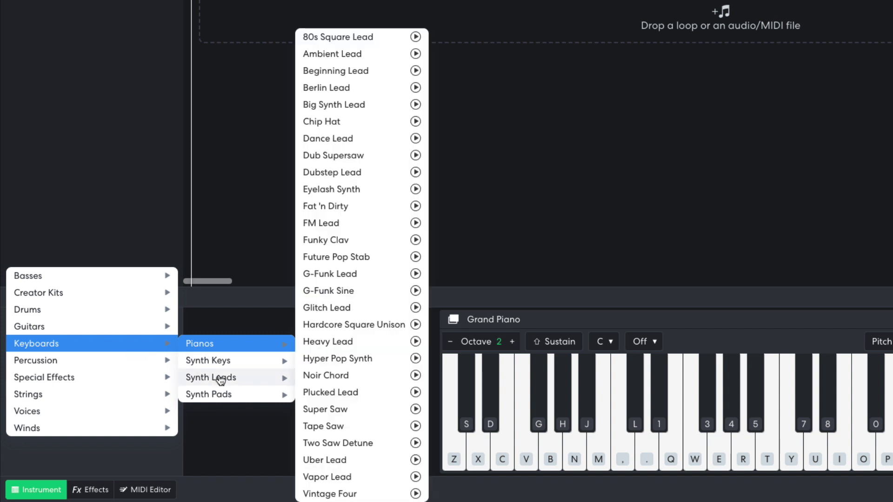
pyautogui.click(348, 443)
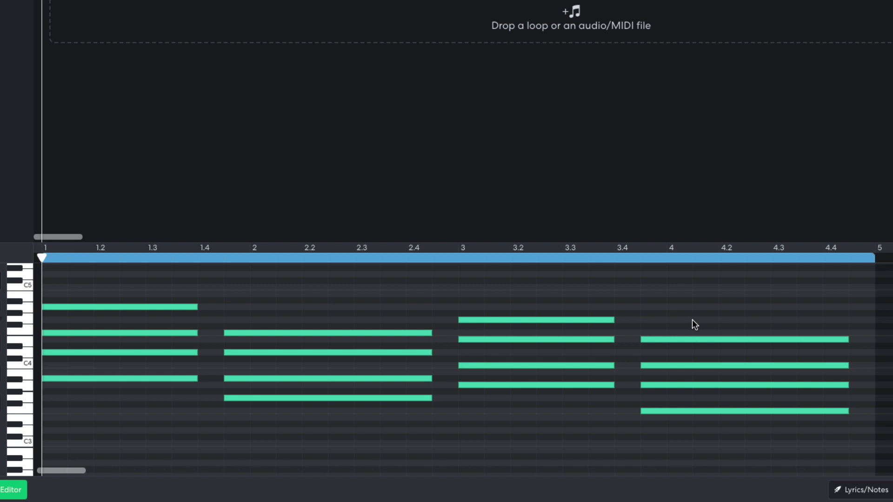
# Step: Play back the four-bar block-chord progression alongside the drums
pyautogui.press('space')
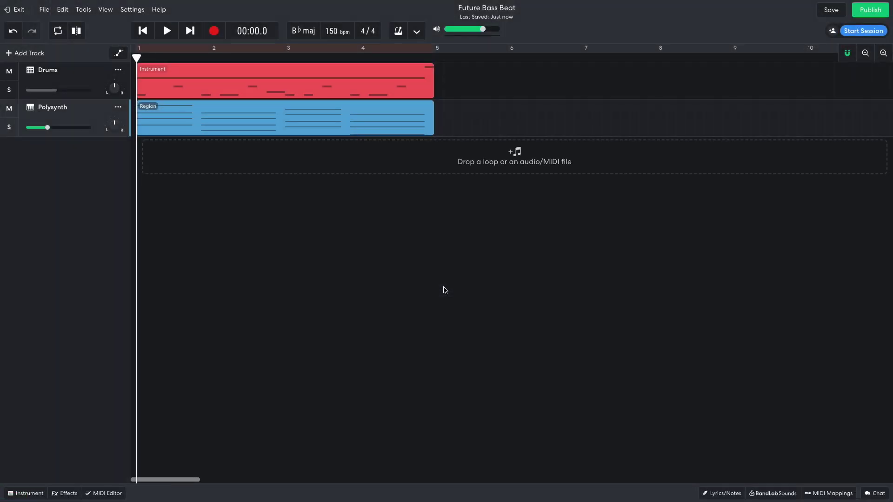
# Step: Duplicate the drum and chord clips to bar 5, then merge the two Polysynth regions
pyautogui.moveTo(476, 138); pyautogui.dragTo(496, 92)
pyautogui.click(763, 120)
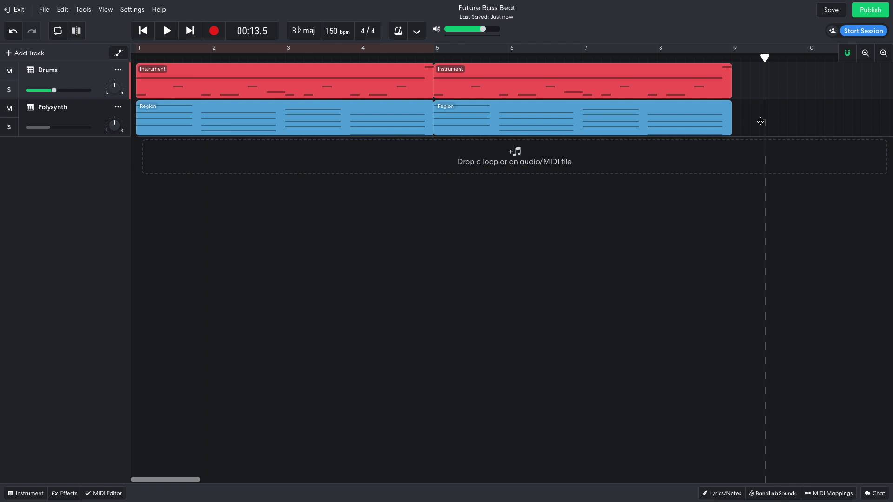
pyautogui.moveTo(759, 122); pyautogui.dragTo(346, 121)
pyautogui.rightClick(346, 121)
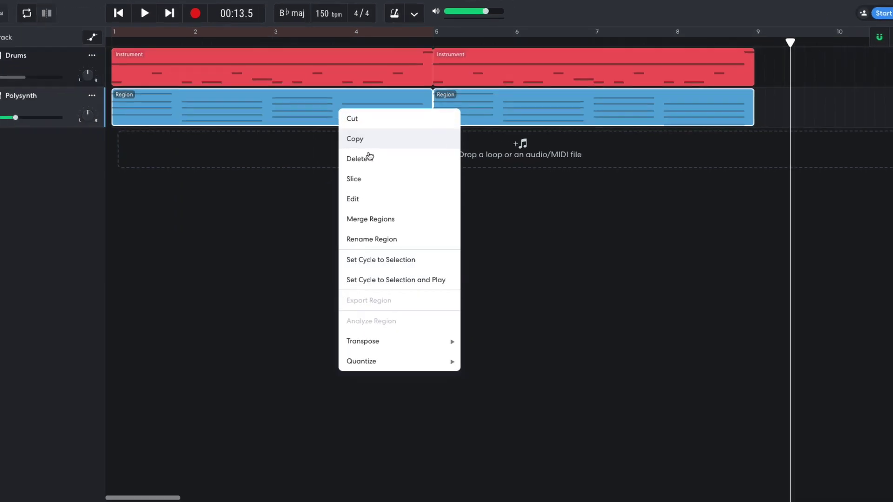
pyautogui.click(385, 222)
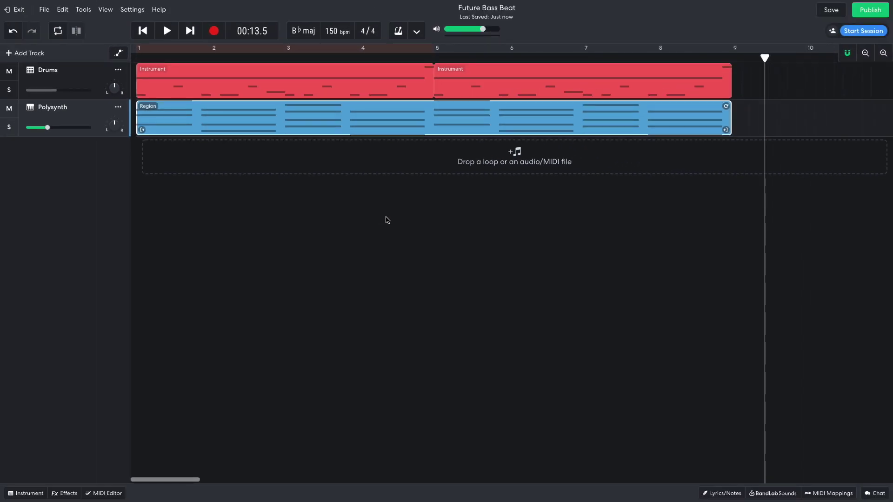
pyautogui.press('Home')
pyautogui.press('e')
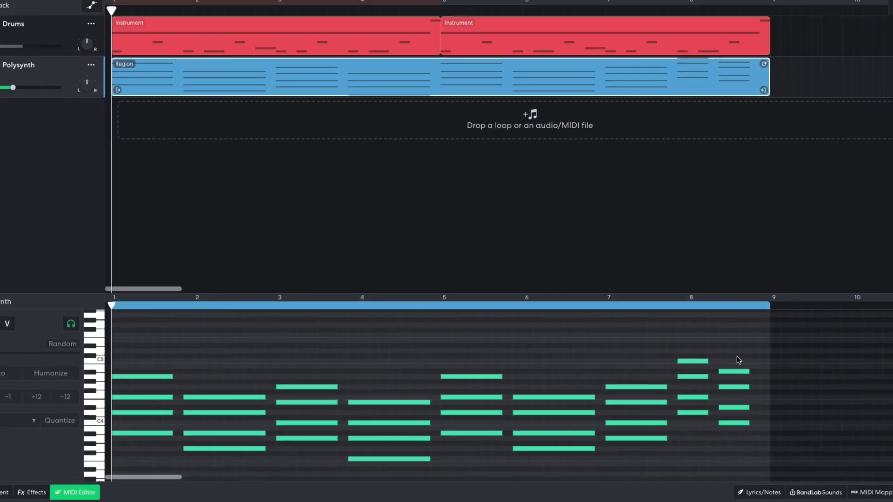
# Step: Play the eight-bar chord progression, then close the note editor by clicking empty track space
pyautogui.press('space')
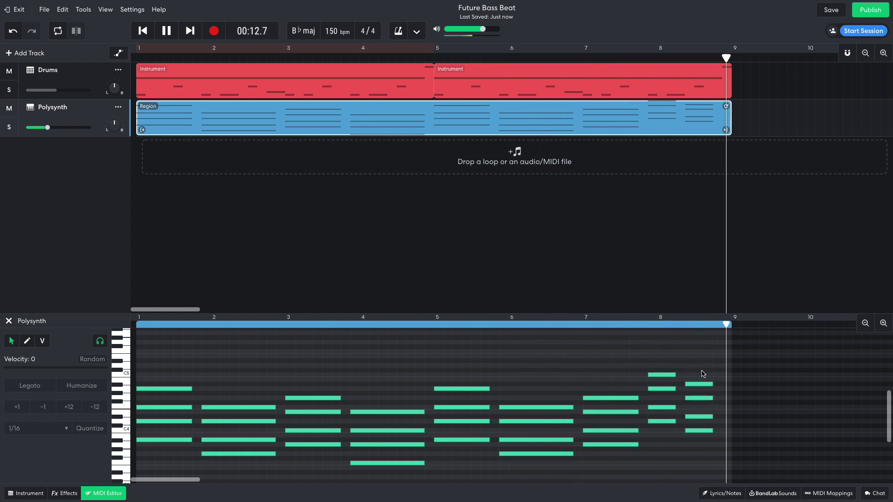
pyautogui.click(313, 240)
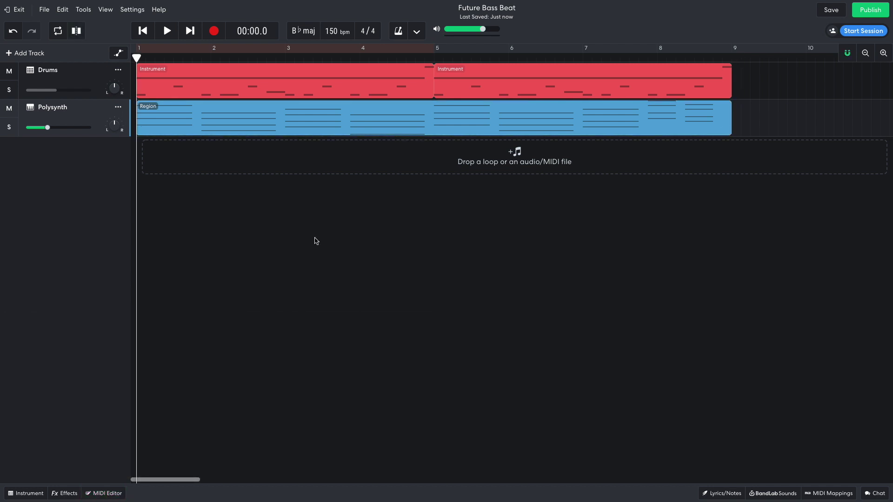
# Step: Add a Modulation > Dimension B chorus to the Polysynth and set it to preset 03
pyautogui.click(64, 493)
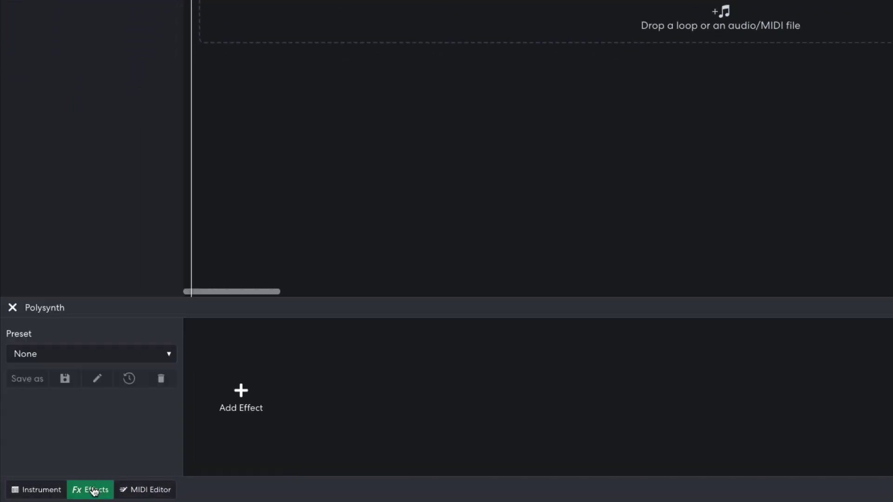
pyautogui.click(174, 430)
pyautogui.moveTo(175, 431)
pyautogui.moveTo(242, 416)
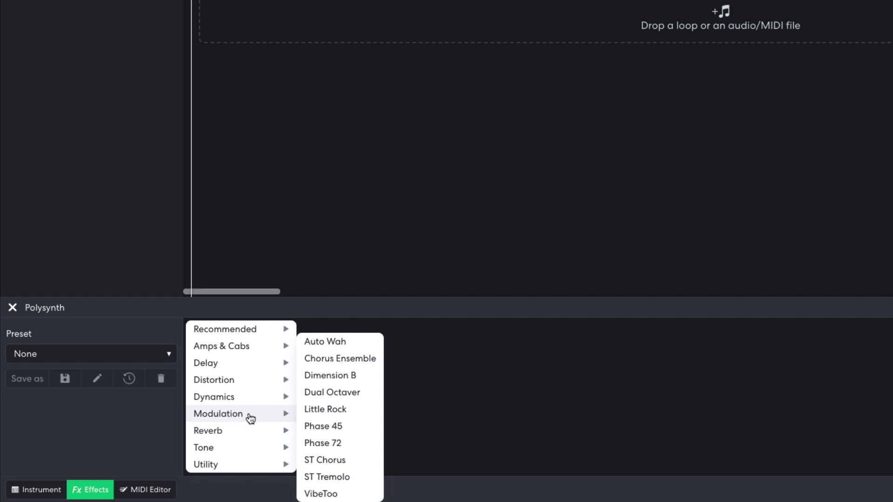
pyautogui.click(331, 377)
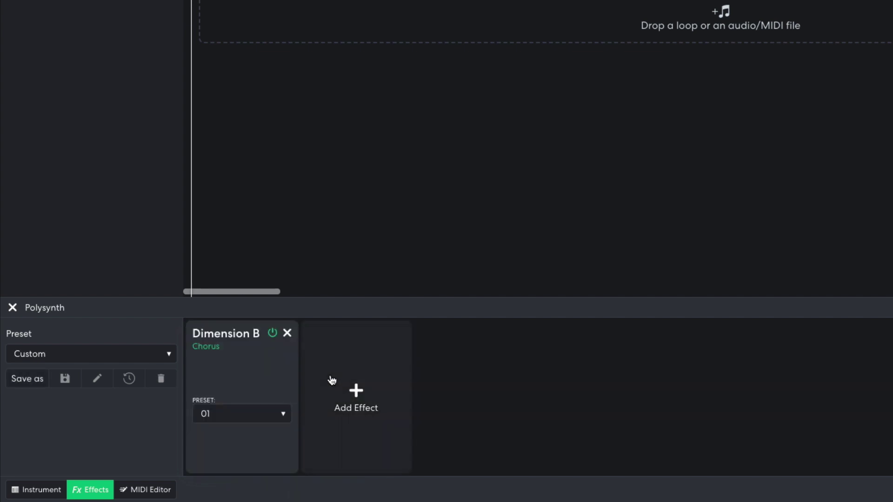
pyautogui.click(258, 416)
pyautogui.click(227, 446)
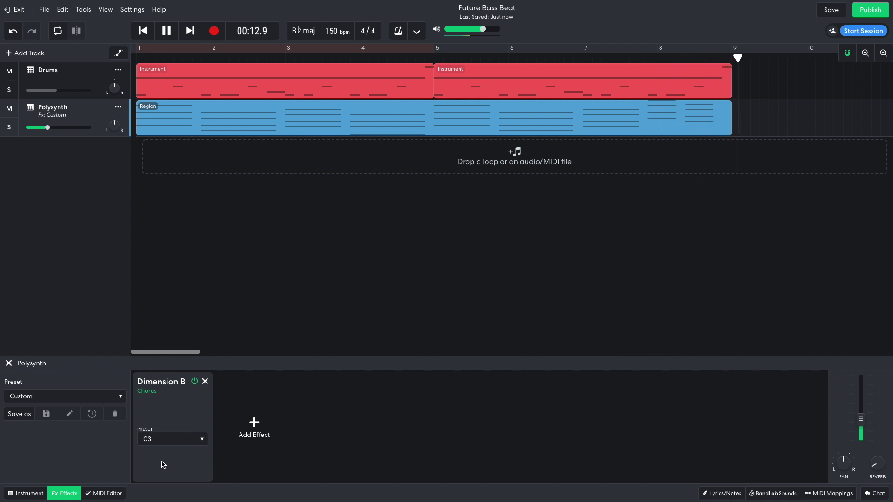
# Step: Add Studio Reverb after Dimension B and play the song from the start
pyautogui.click(252, 425)
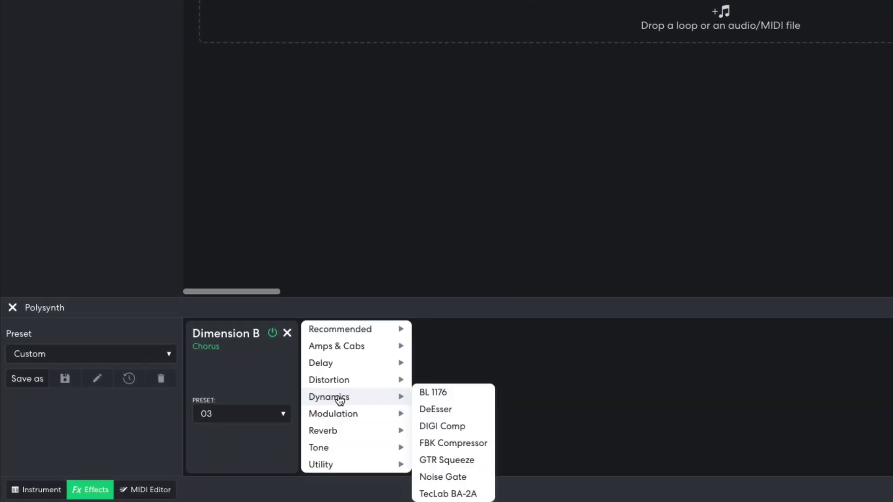
pyautogui.moveTo(336, 434)
pyautogui.click(435, 466)
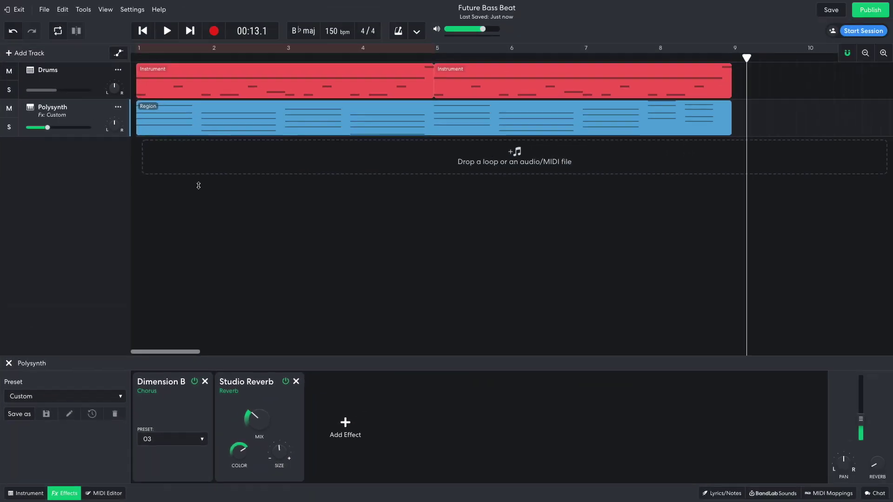
pyautogui.click(143, 31)
pyautogui.press('space')
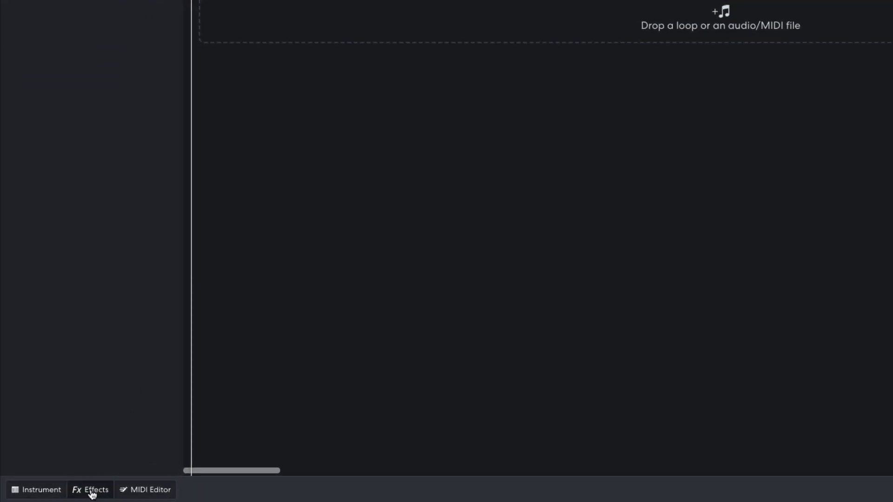
# Step: Add an Allpass Multi Filter to the Polysynth chain, placed ahead of Dimension B and Studio Reverb
pyautogui.click(67, 495)
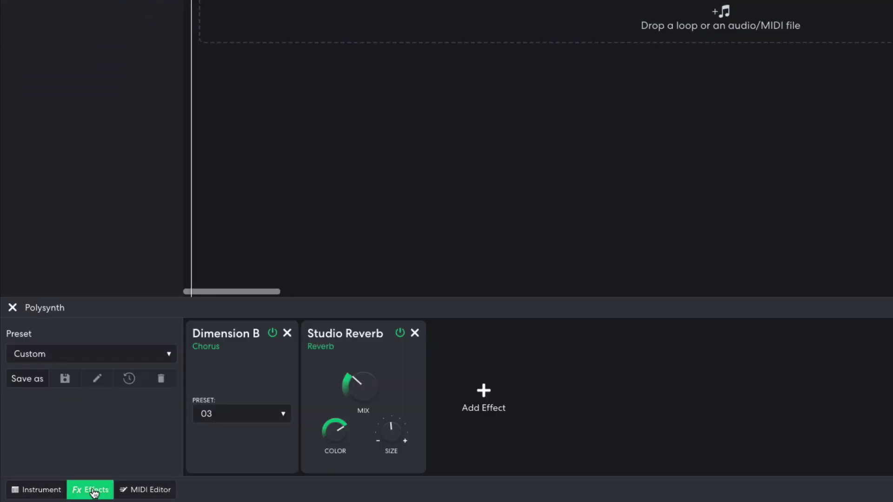
pyautogui.click(483, 393)
pyautogui.moveTo(478, 447)
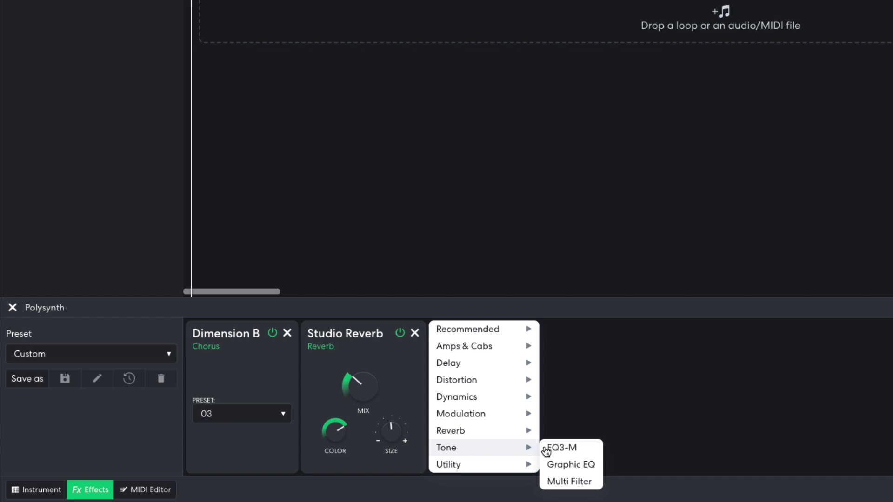
pyautogui.click(568, 482)
pyautogui.click(488, 460)
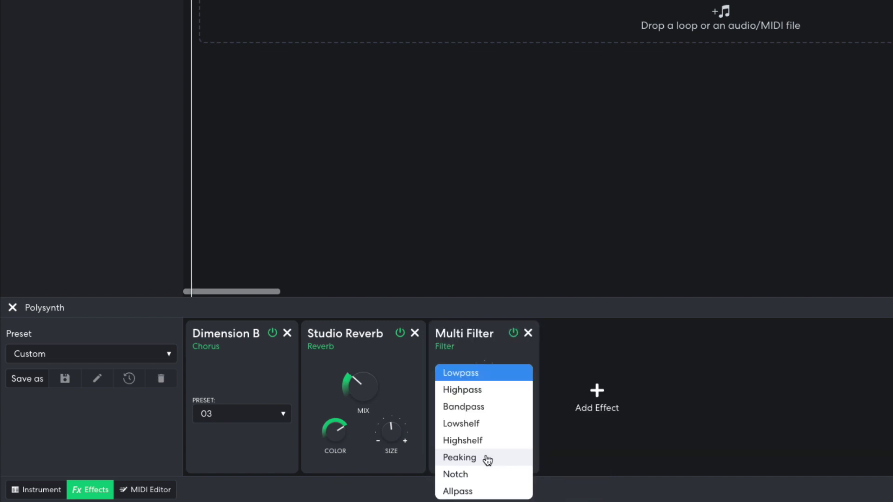
pyautogui.click(481, 492)
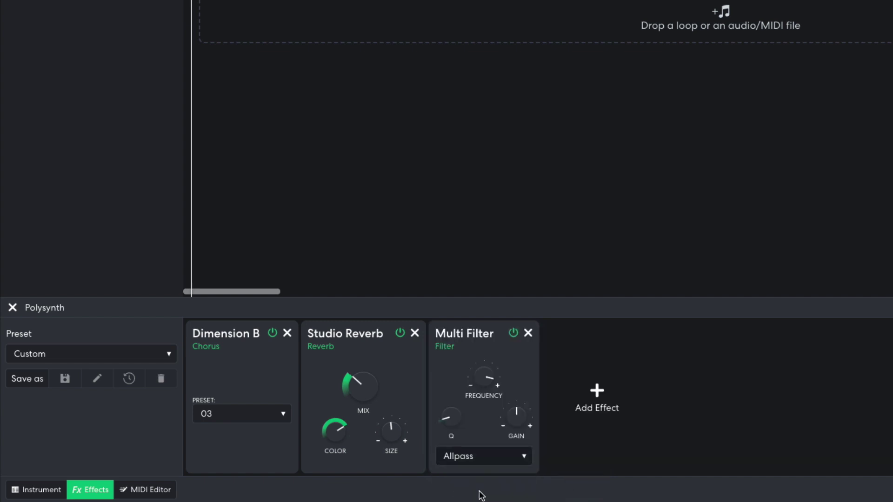
pyautogui.moveTo(470, 331); pyautogui.dragTo(223, 333)
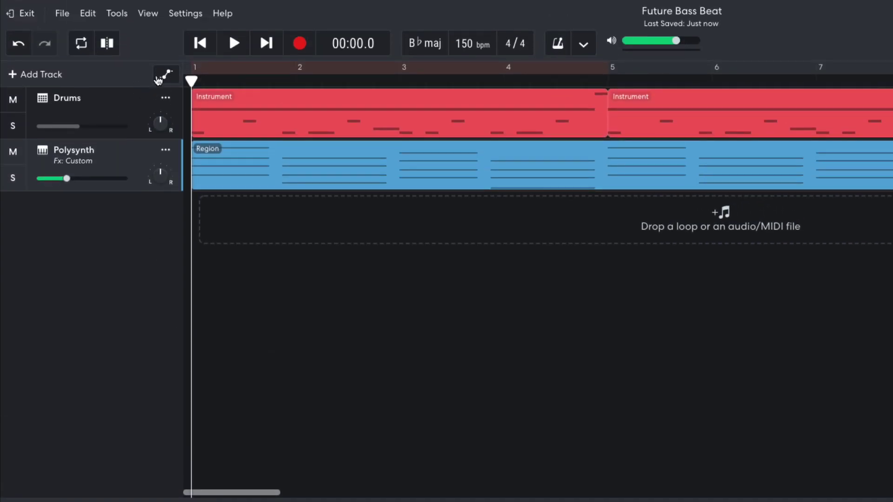
# Step: Show automation and set the Polysynth lane parameter to Multi Filter - Frequency
pyautogui.click(166, 8)
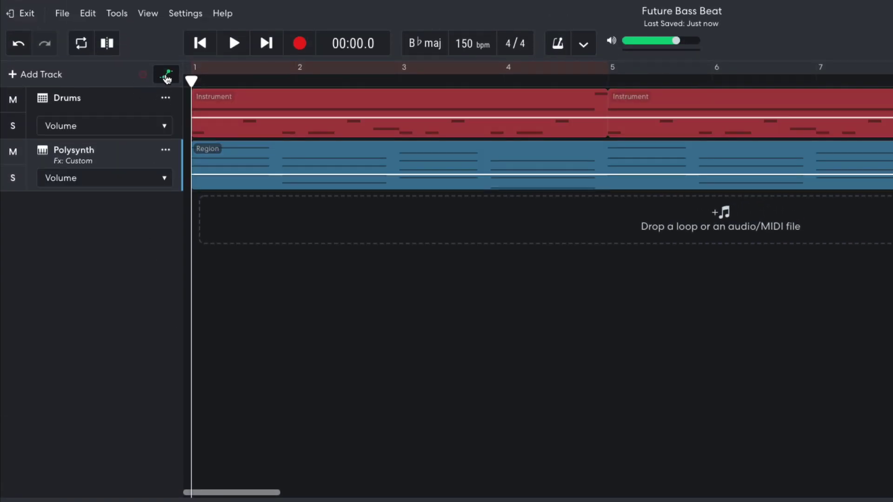
pyautogui.click(112, 178)
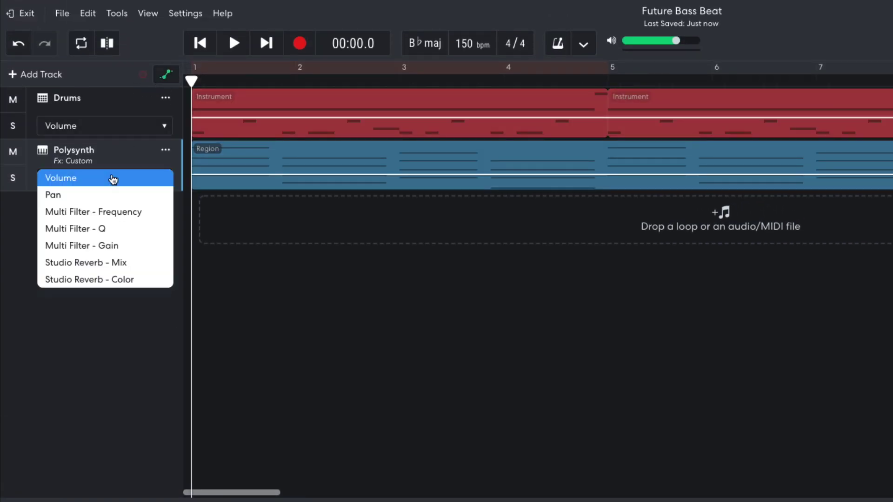
pyautogui.click(116, 212)
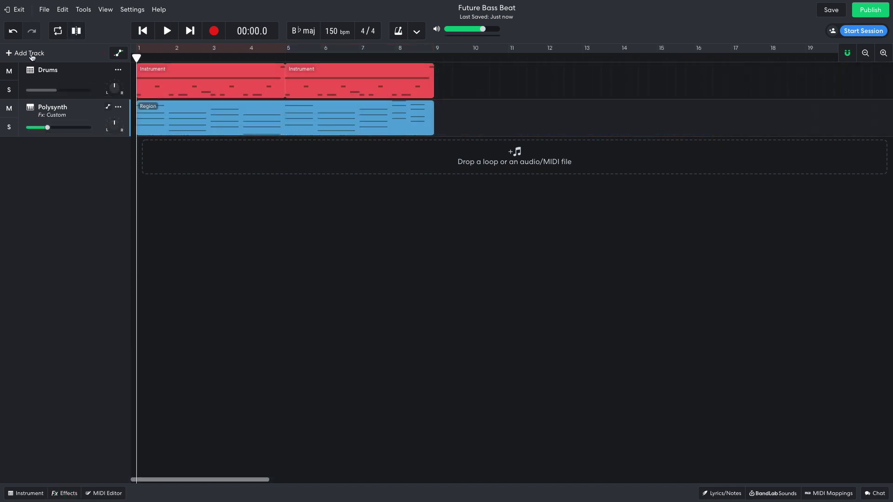
# Step: Add a new instrument track loaded with the Basses > Synth Basses > Deep House sound
pyautogui.click(31, 54)
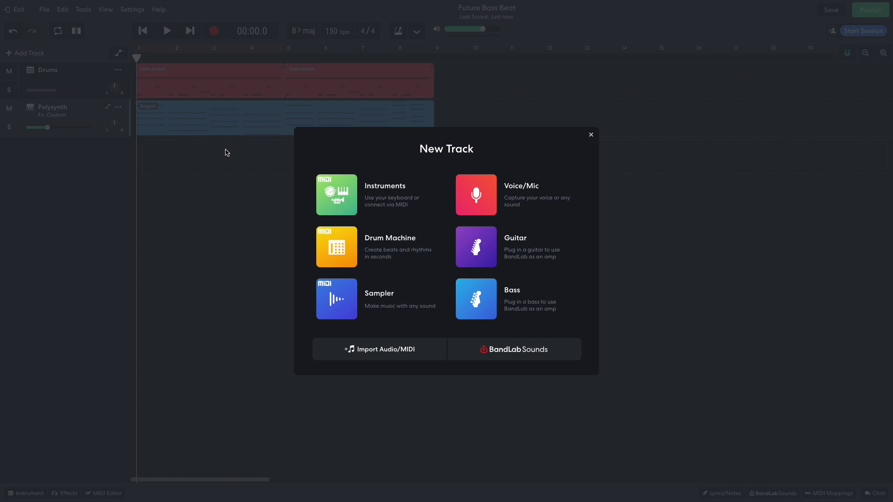
pyautogui.click(321, 204)
pyautogui.click(25, 493)
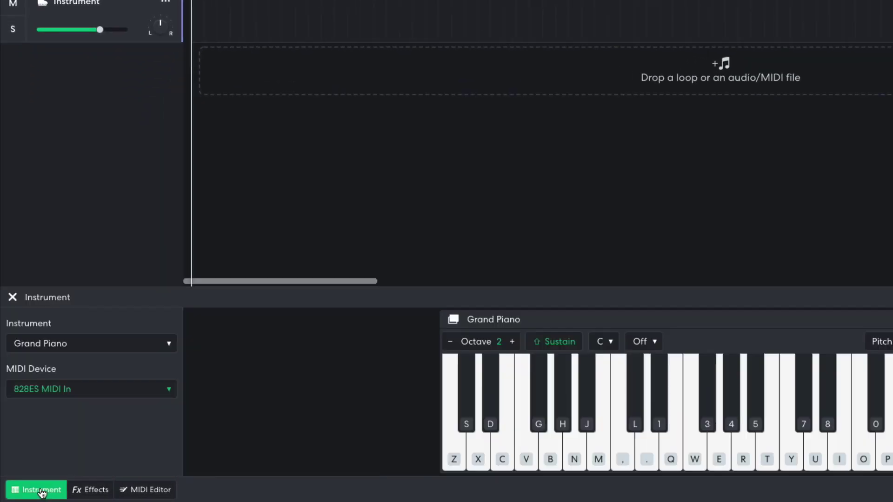
pyautogui.click(66, 347)
pyautogui.moveTo(125, 279)
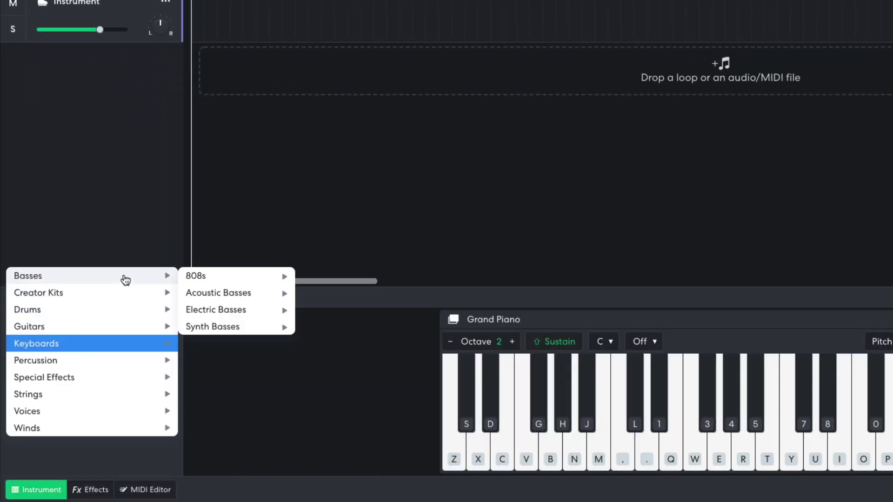
pyautogui.moveTo(206, 328)
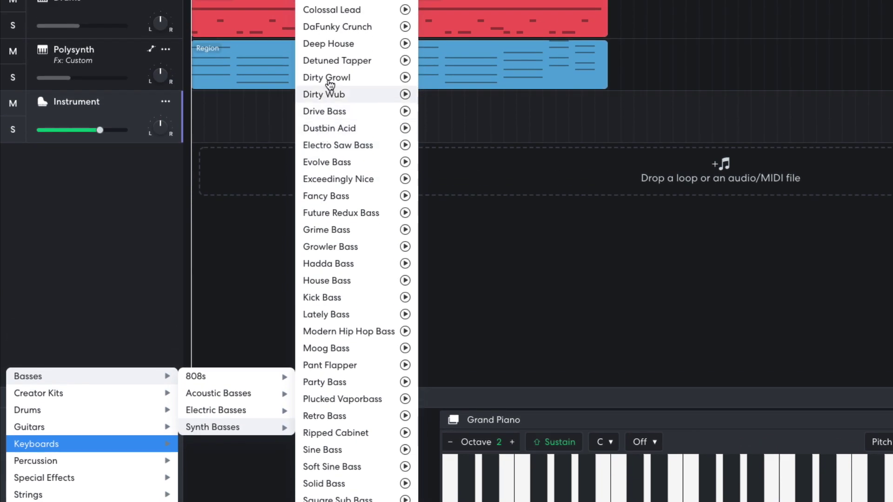
pyautogui.click(334, 46)
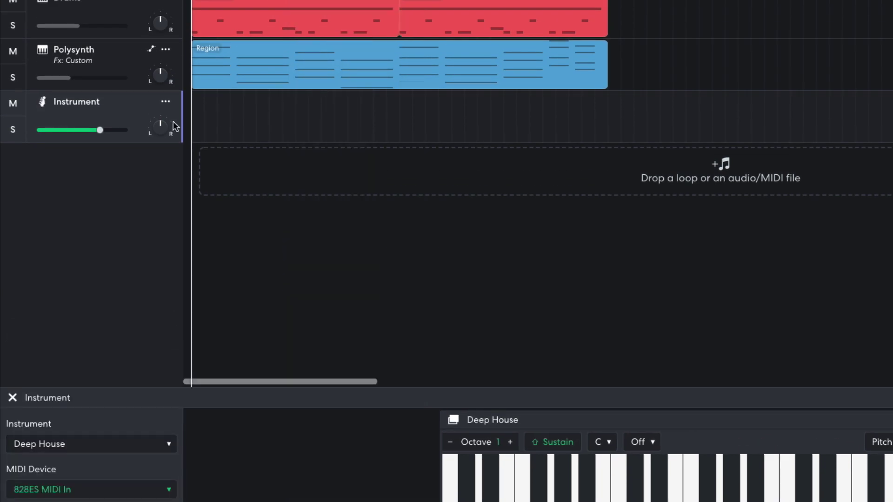
pyautogui.moveTo(108, 133)
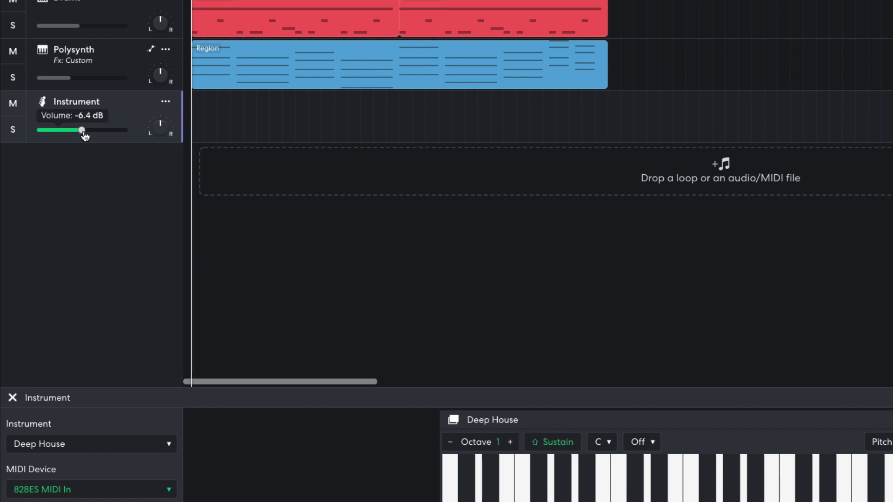
pyautogui.rightClick(285, 111)
# Step: Create an empty region on the bass track, stretch it to bar 9, and play back
pyautogui.click(309, 150)
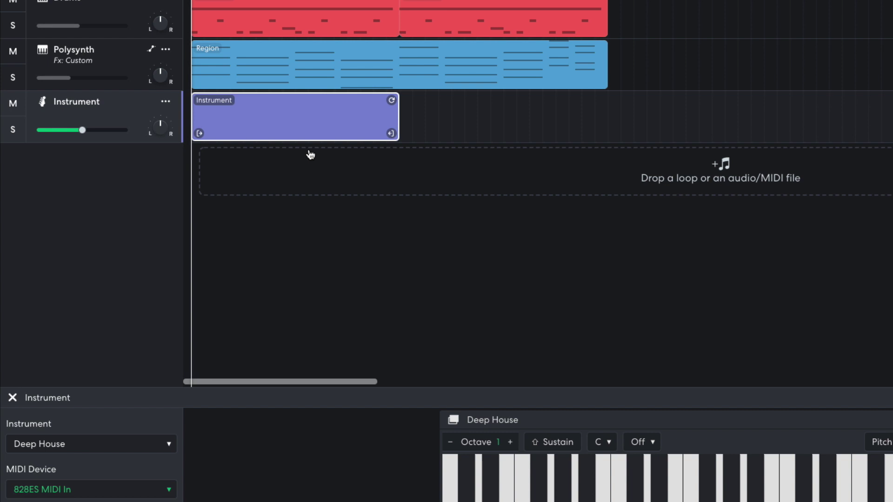
pyautogui.moveTo(387, 131); pyautogui.dragTo(598, 131)
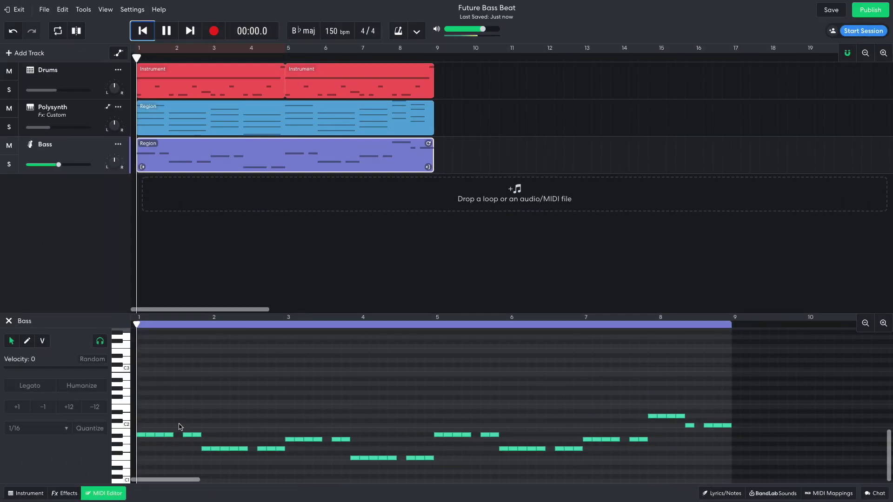
pyautogui.press('space')
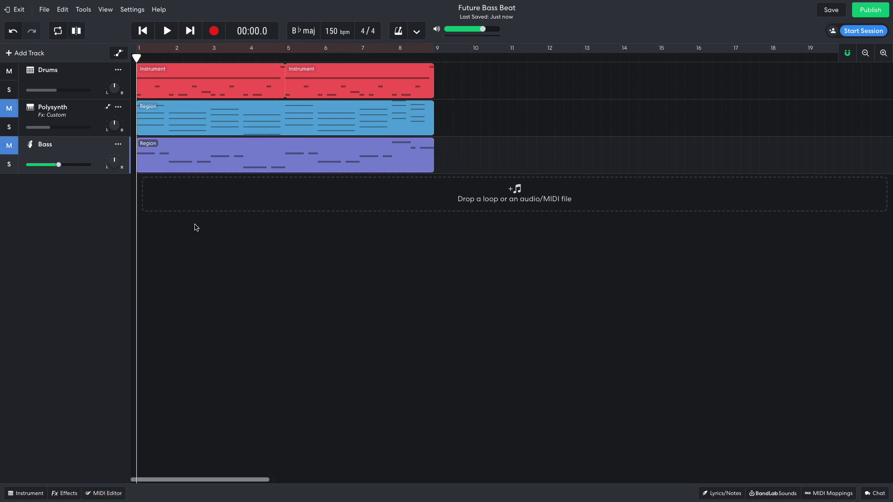
# Step: Add a fourth instrument track using Keyboards > Synth Keys > Trance Pluck
pyautogui.click(39, 56)
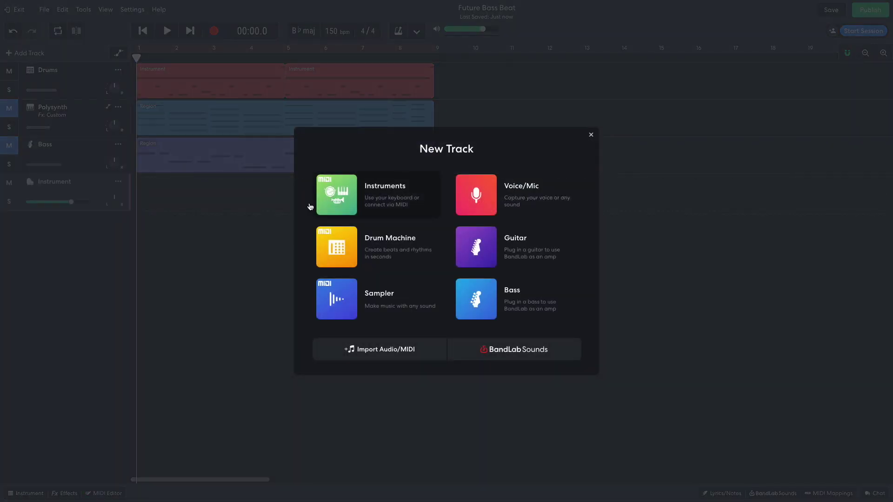
pyautogui.click(336, 195)
pyautogui.click(28, 493)
pyautogui.click(99, 387)
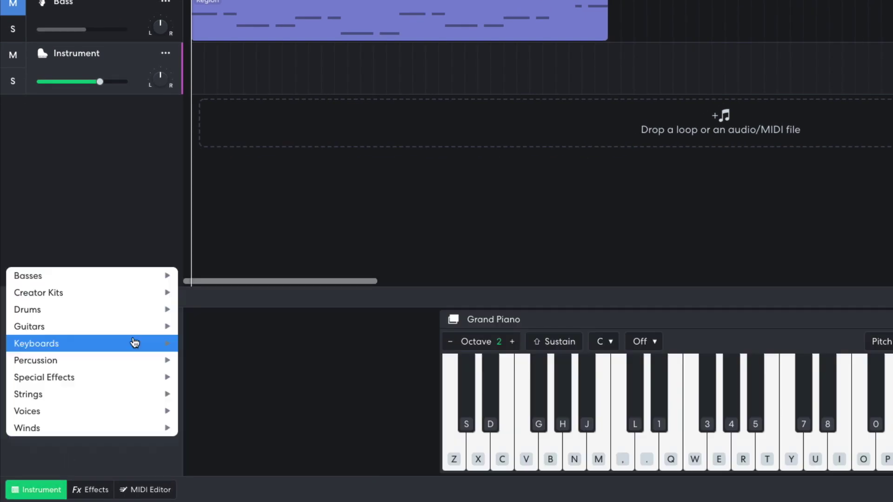
pyautogui.moveTo(135, 343)
pyautogui.moveTo(227, 361)
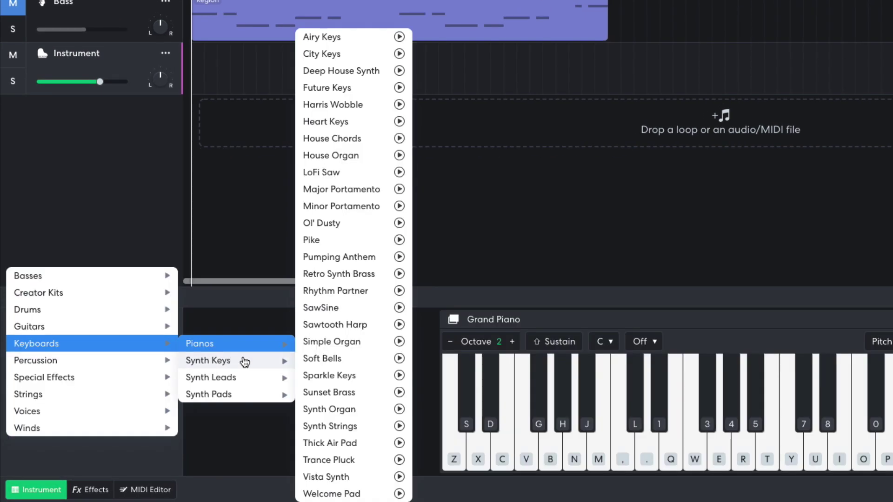
pyautogui.click(329, 460)
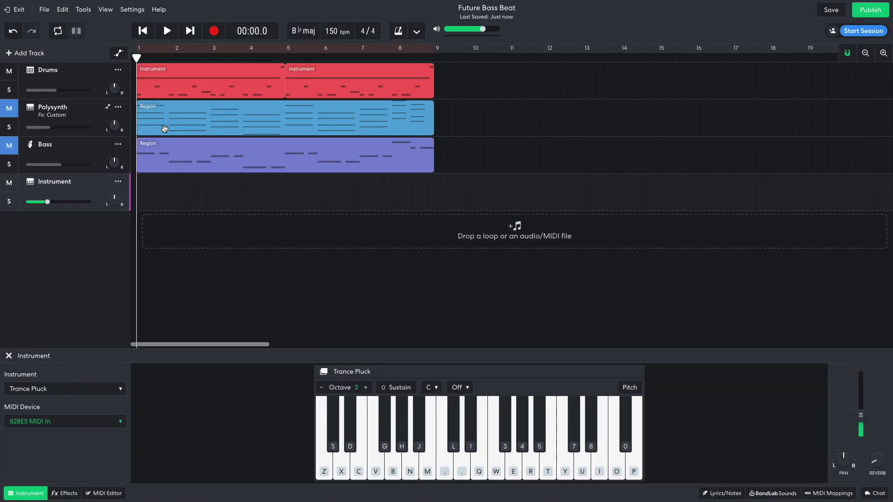
# Step: Copy the Polysynth chord region onto the pluck track without its automation, then play back
pyautogui.moveTo(177, 122); pyautogui.dragTo(167, 192)
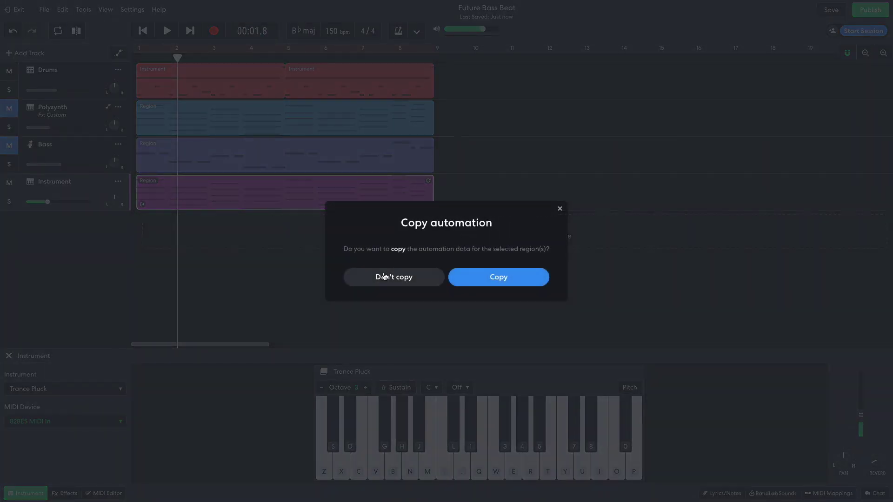
pyautogui.click(384, 277)
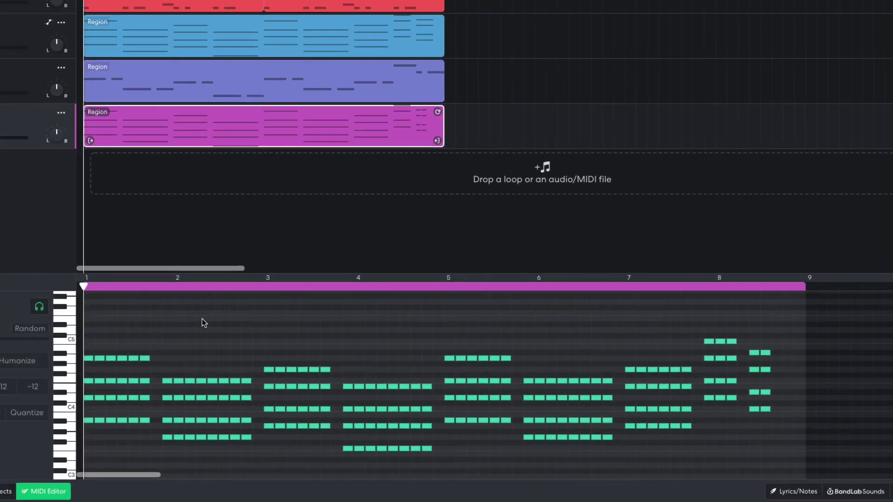
pyautogui.press('space')
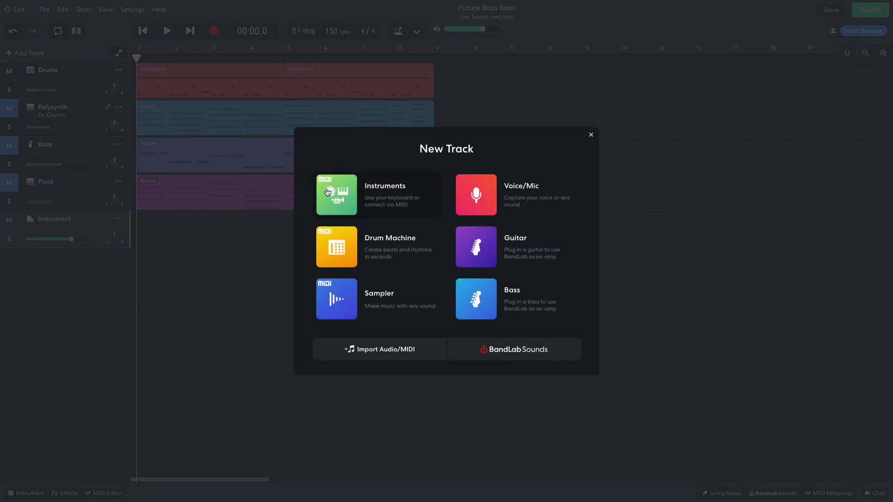
# Step: Add an Airy Keys track at about -8 dB holding a copy of the Polysynth chord region, without automation
pyautogui.click(328, 191)
pyautogui.click(26, 492)
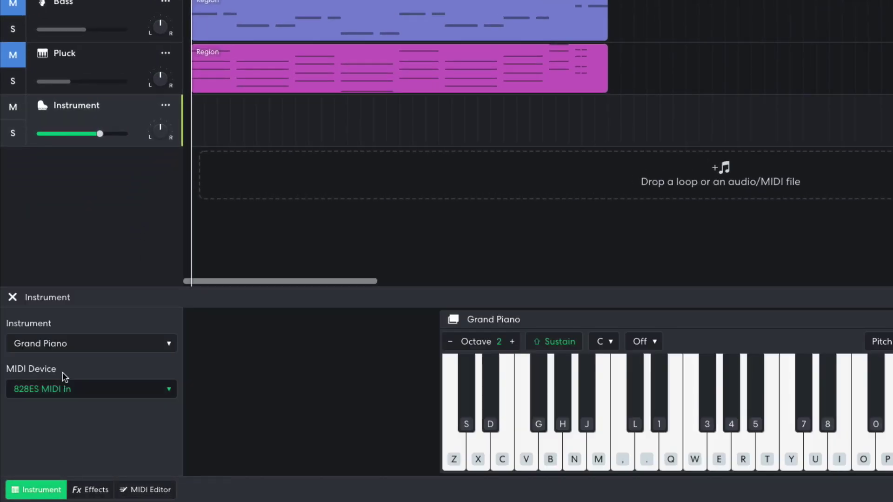
pyautogui.click(73, 344)
pyautogui.moveTo(205, 362)
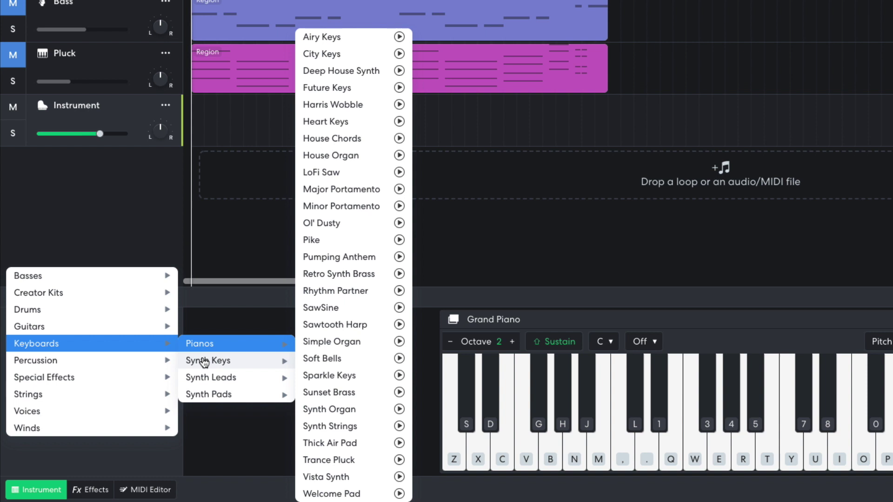
pyautogui.click(339, 37)
pyautogui.moveTo(100, 134); pyautogui.dragTo(98, 135)
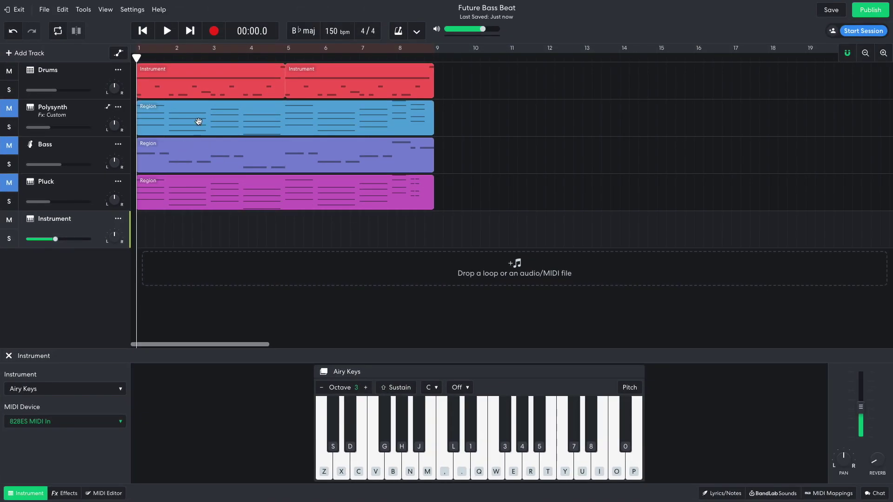
pyautogui.moveTo(199, 121); pyautogui.dragTo(172, 227)
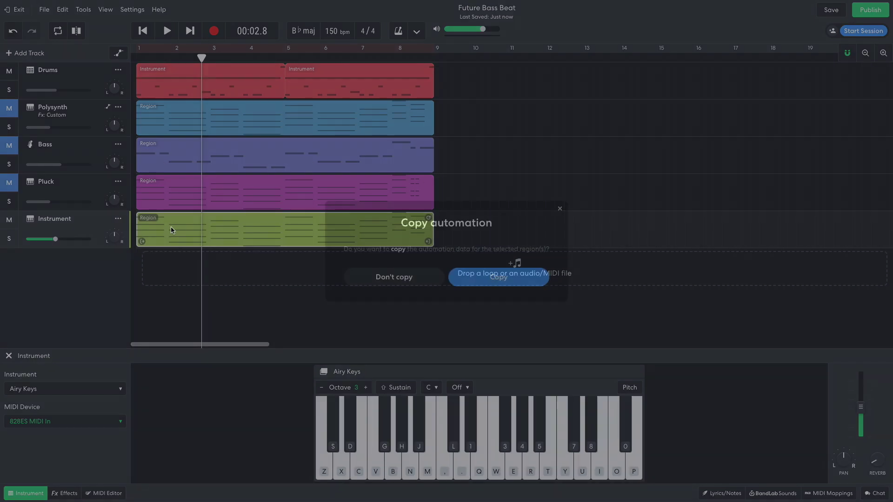
pyautogui.click(405, 279)
# Step: Play the arrangement from the start through all eight bars, then stop
pyautogui.click(139, 32)
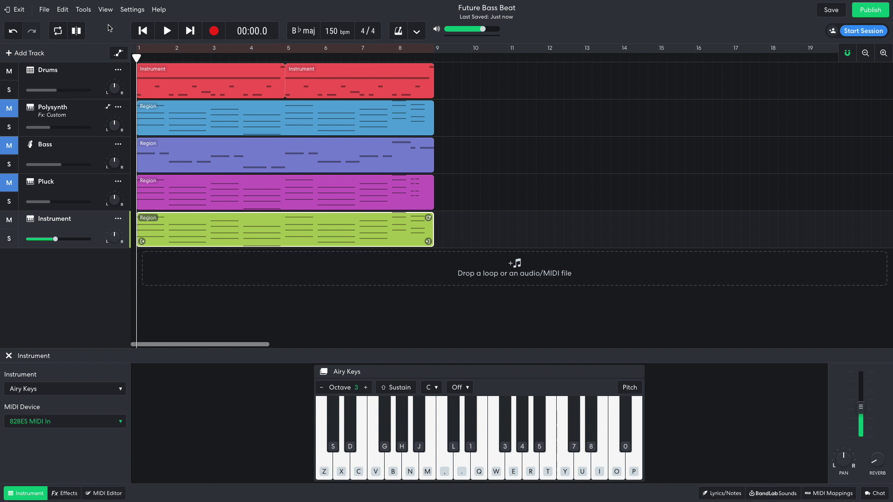
pyautogui.press('space')
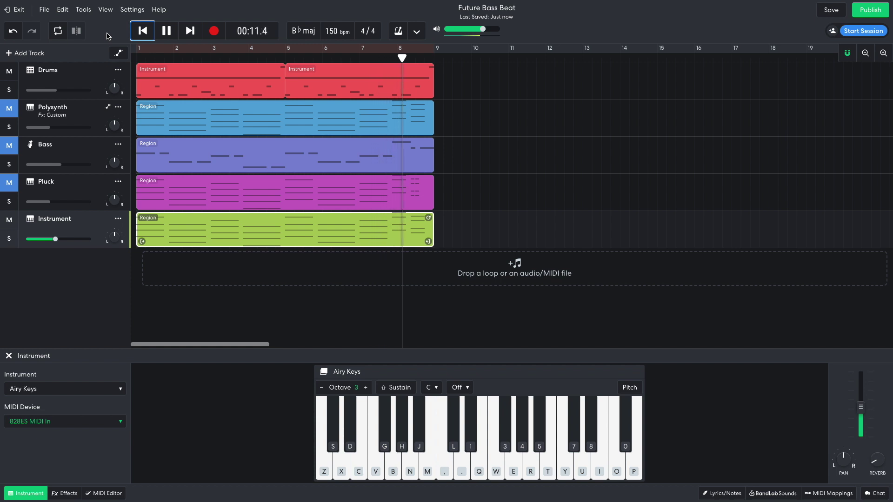
pyautogui.press('space')
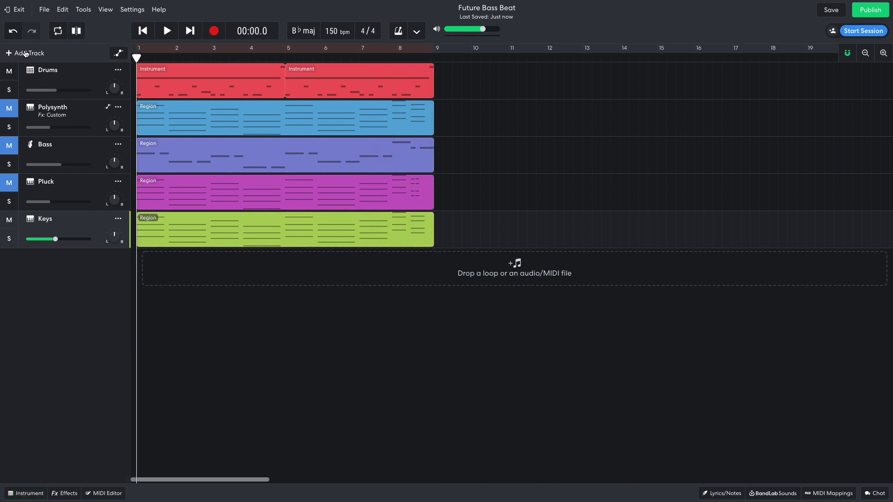
# Step: Add a new instrument track using the Voices > Space Bot sound
pyautogui.click(25, 54)
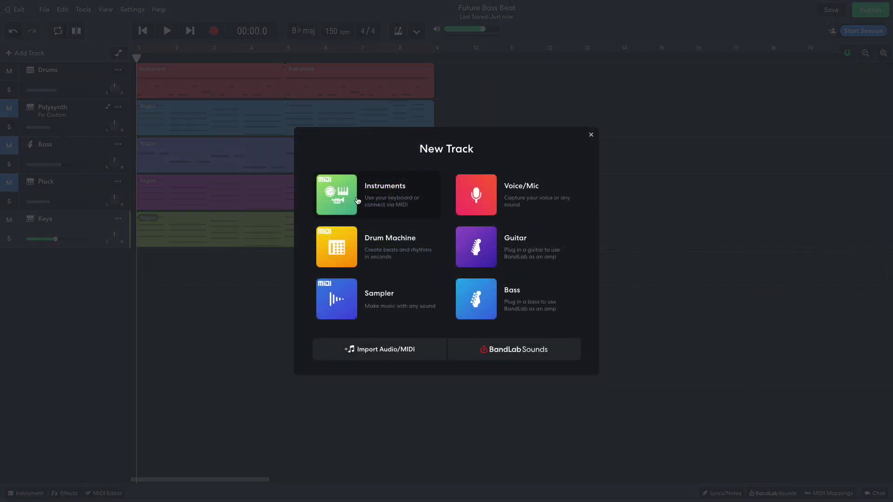
pyautogui.click(326, 213)
pyautogui.click(44, 389)
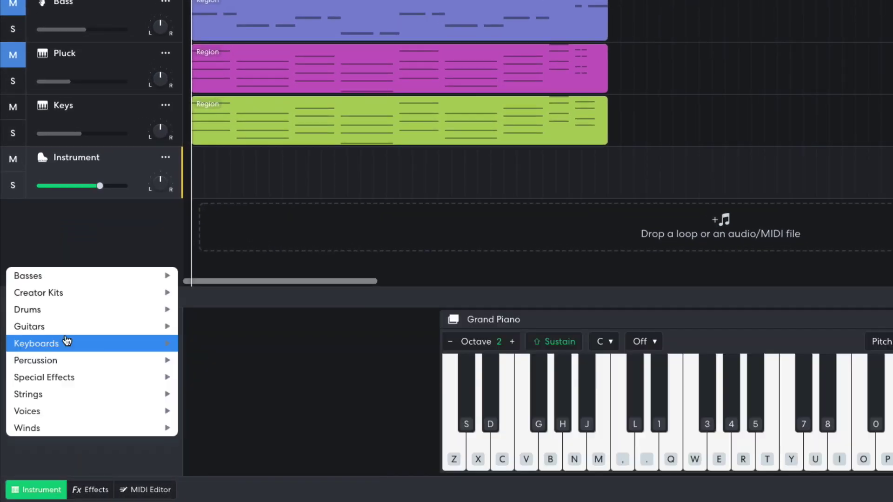
pyautogui.moveTo(77, 412)
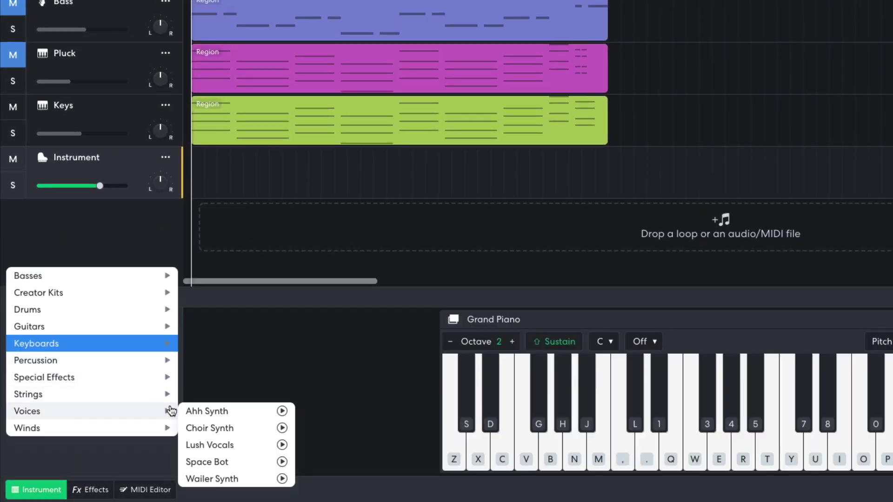
pyautogui.click(219, 462)
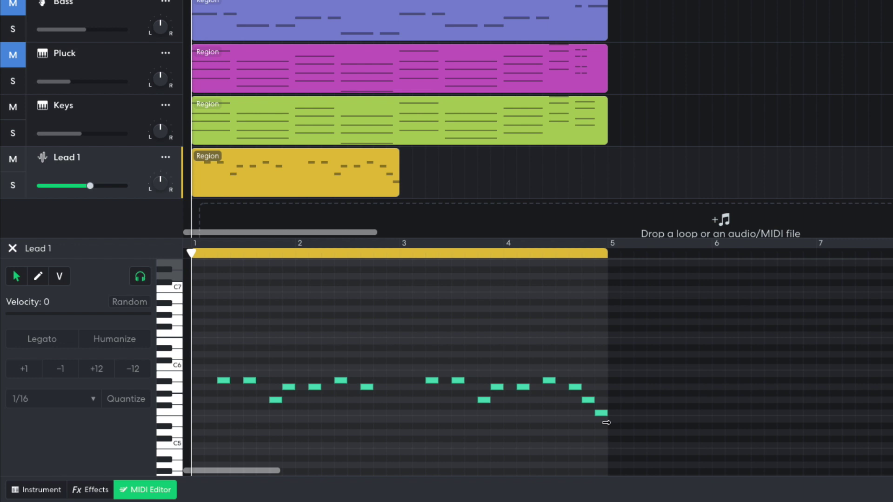
# Step: Copy the Lead 1 melody region to bar 5 and play the song from the start
pyautogui.click(253, 176)
pyautogui.moveTo(229, 169); pyautogui.dragTo(434, 167)
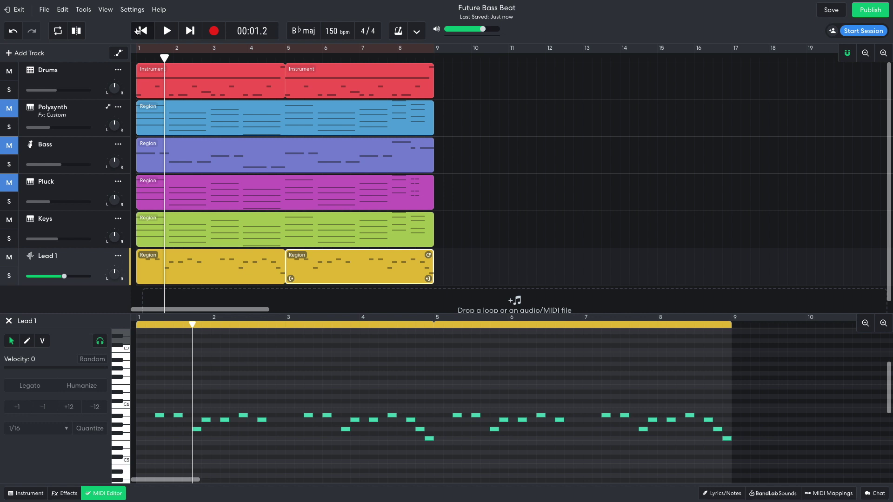
pyautogui.click(138, 31)
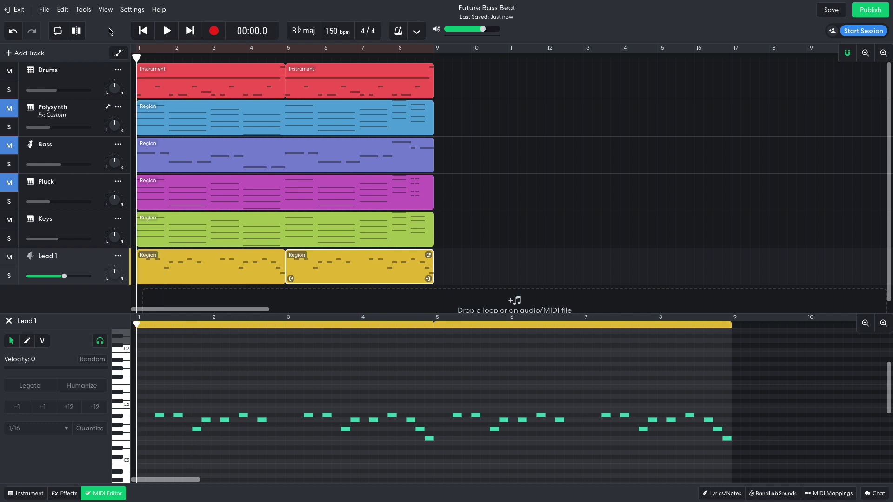
pyautogui.press('space')
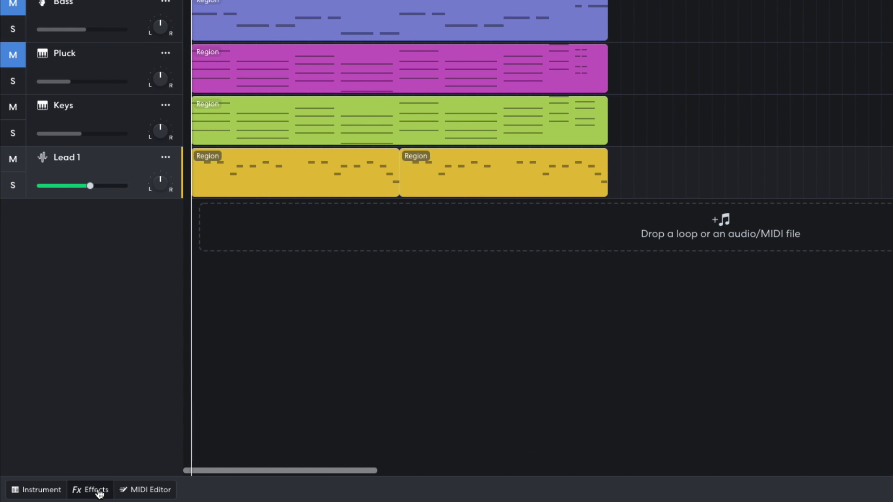
# Step: Add a Studio Reverb effect to Lead 1 and play the song to audition it
pyautogui.click(64, 493)
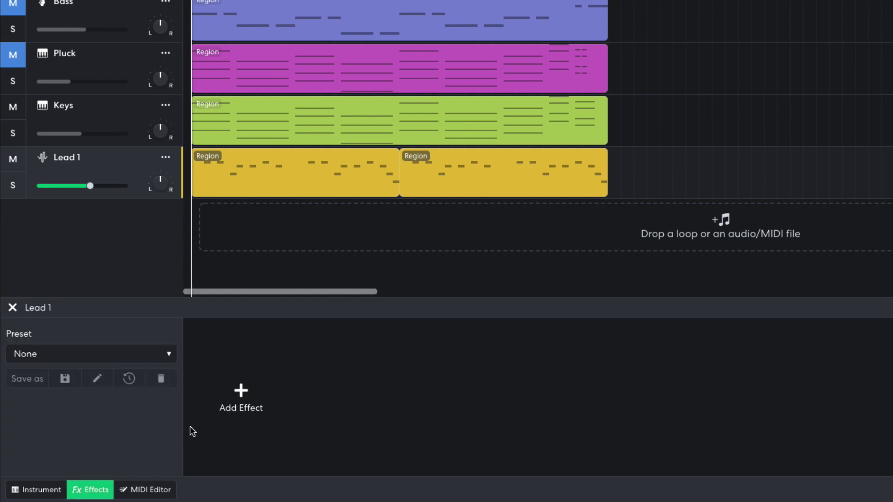
pyautogui.click(191, 430)
pyautogui.moveTo(233, 437)
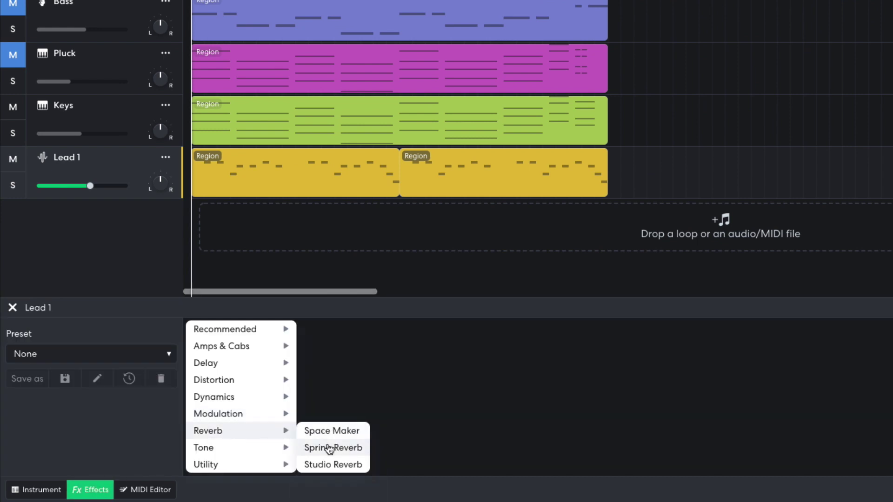
pyautogui.click(337, 465)
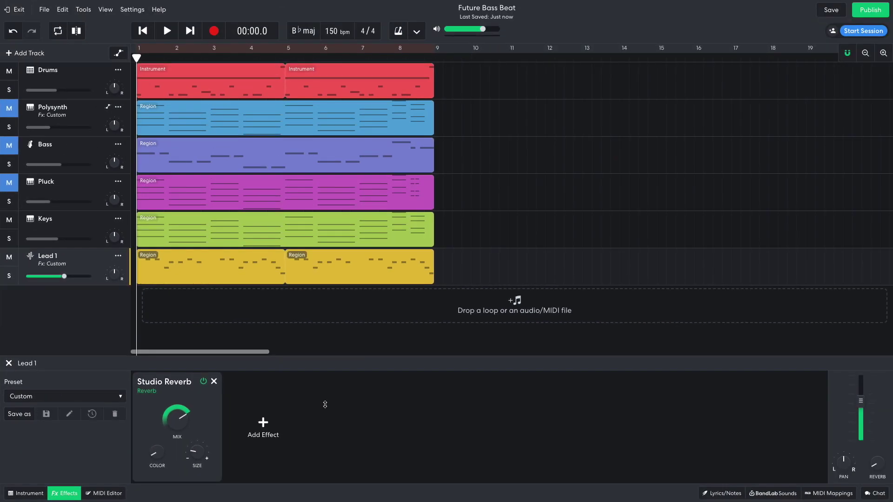
pyautogui.press('space')
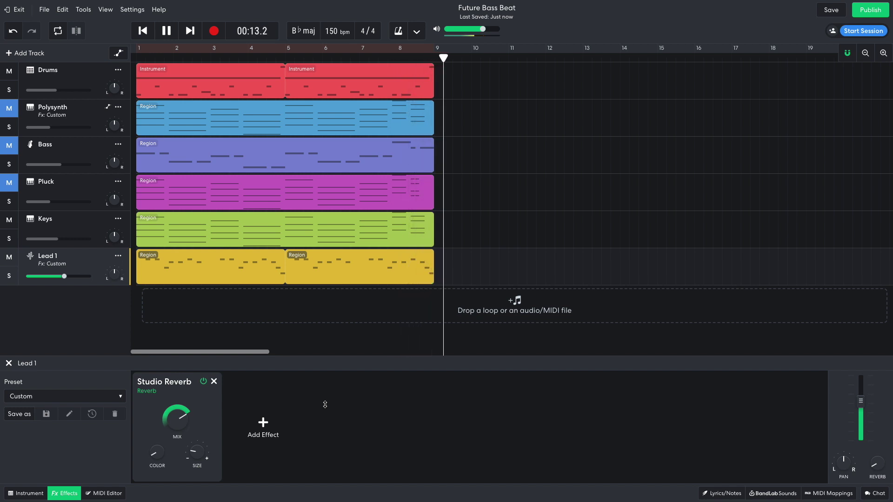
# Step: Stop playback, hide the effects panel, and duplicate the Lead 1 track
pyautogui.click(8, 363)
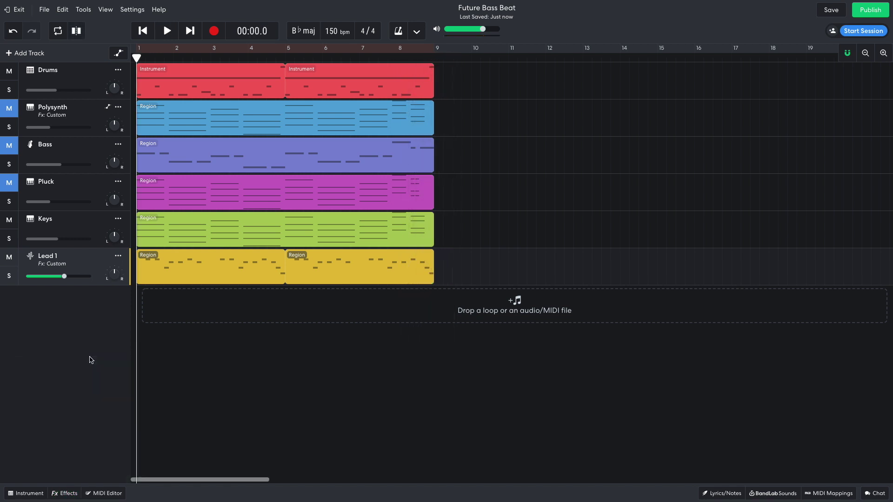
pyautogui.rightClick(94, 271)
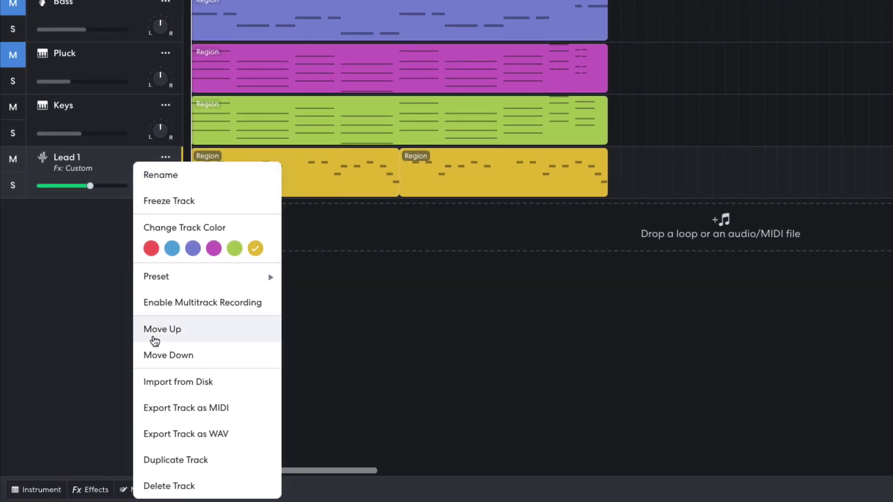
pyautogui.click(120, 469)
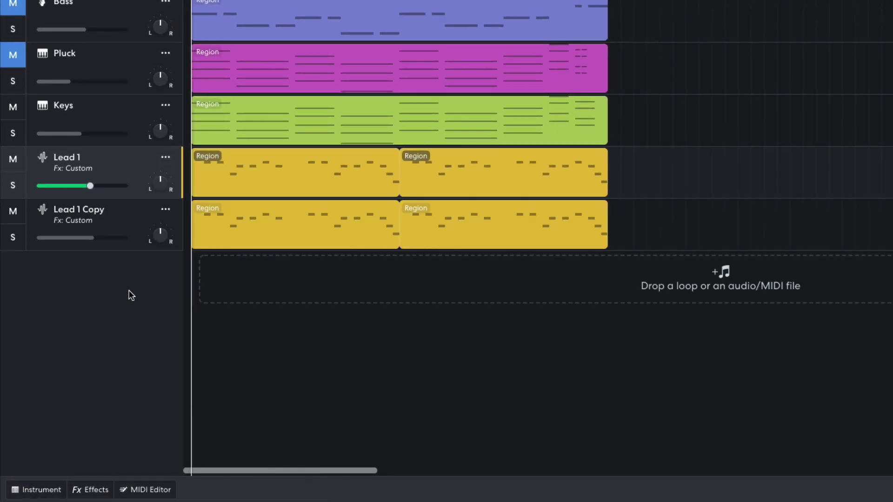
pyautogui.click(126, 225)
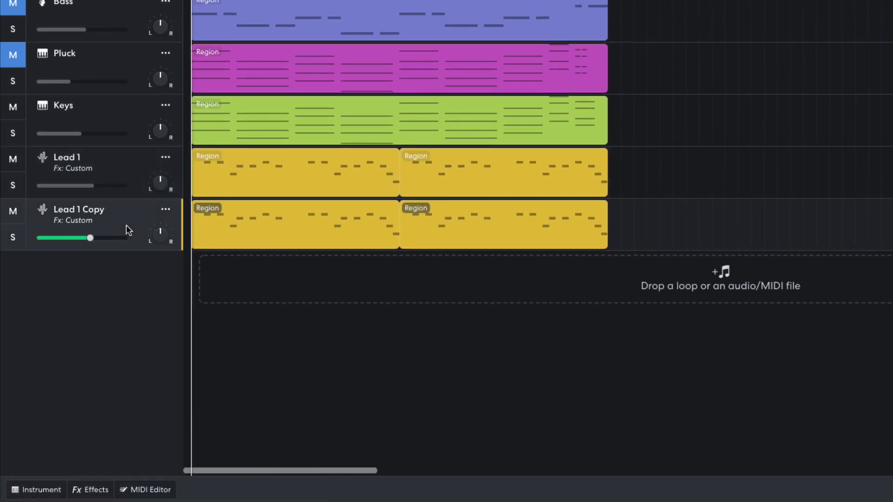
# Step: Switch Lead 1 Copy to the Ahh Synth sound, mute Lead 1, and play the leads
pyautogui.click(41, 491)
pyautogui.click(69, 348)
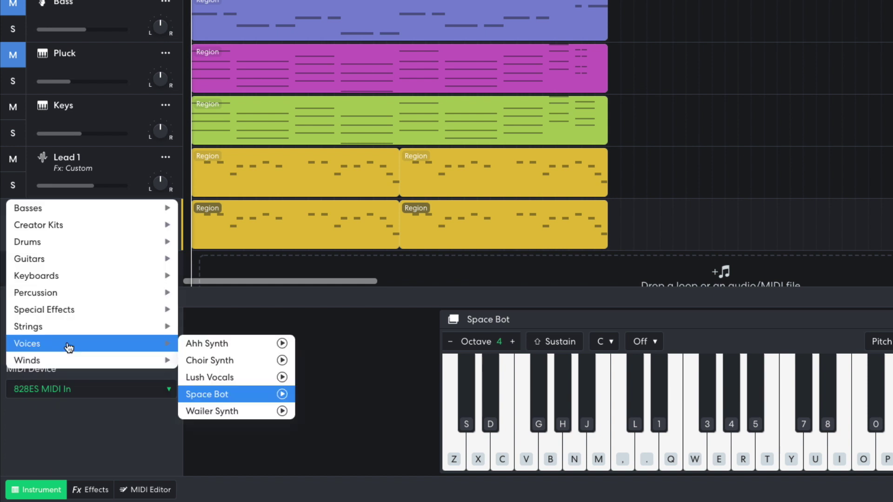
pyautogui.click(206, 347)
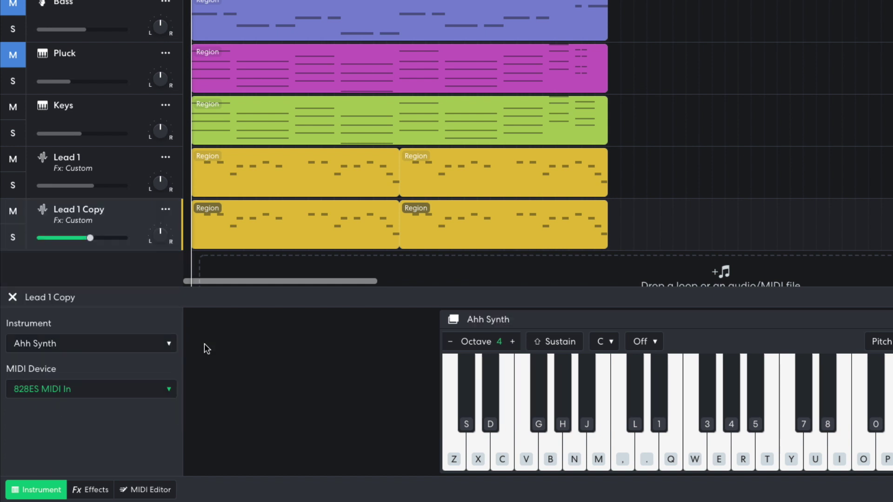
pyautogui.click(12, 161)
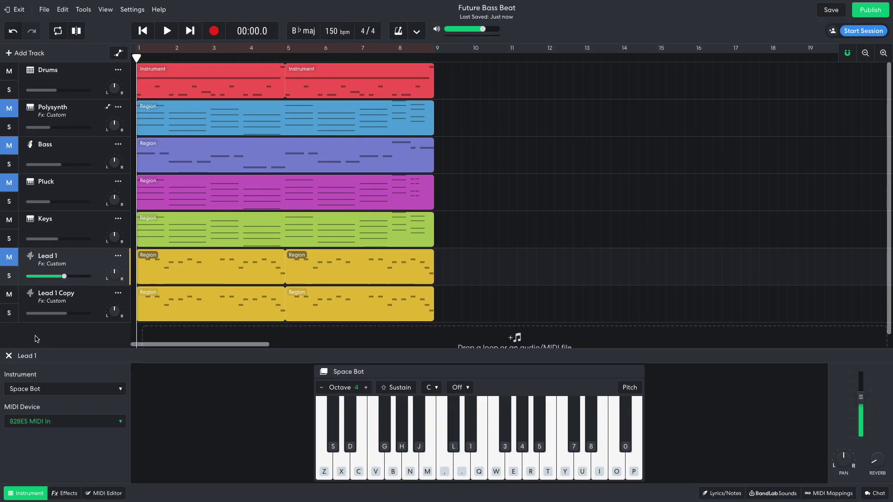
pyautogui.press('space')
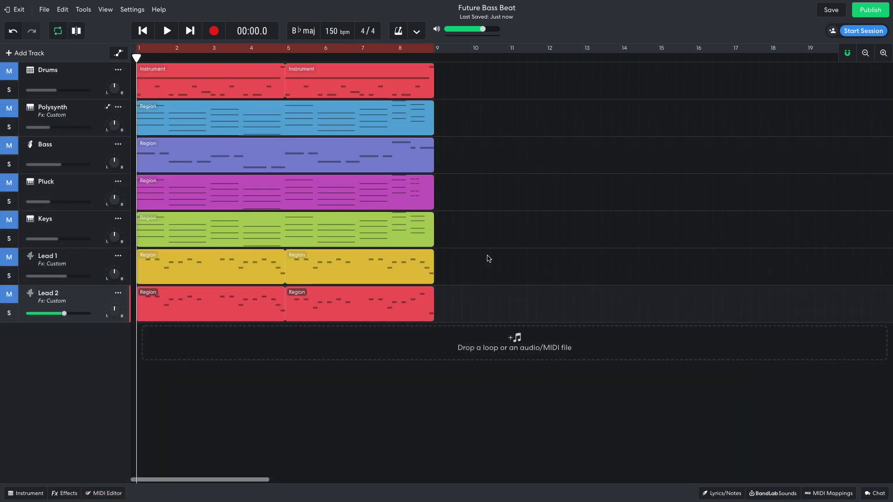
# Step: Add the TG FX_Zap_FX_Shot one-shot on a new track at bar 1 and preview it
pyautogui.click(764, 493)
pyautogui.click(834, 57)
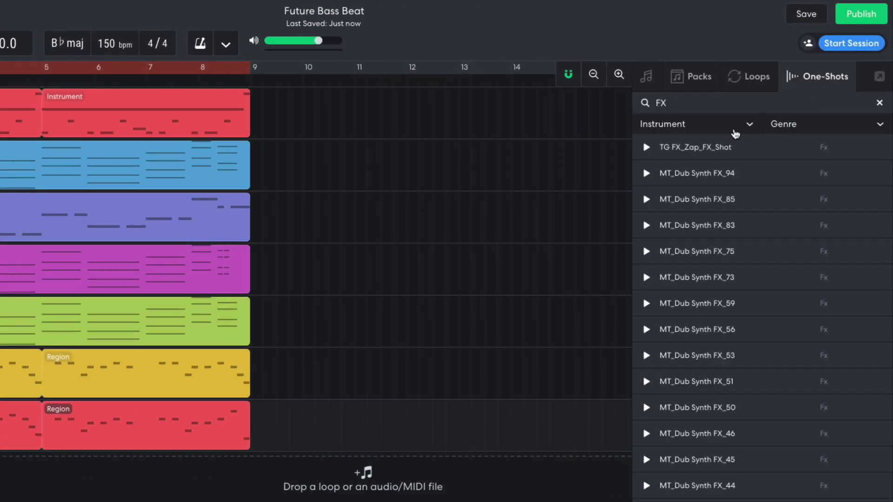
pyautogui.moveTo(693, 149); pyautogui.dragTo(147, 343)
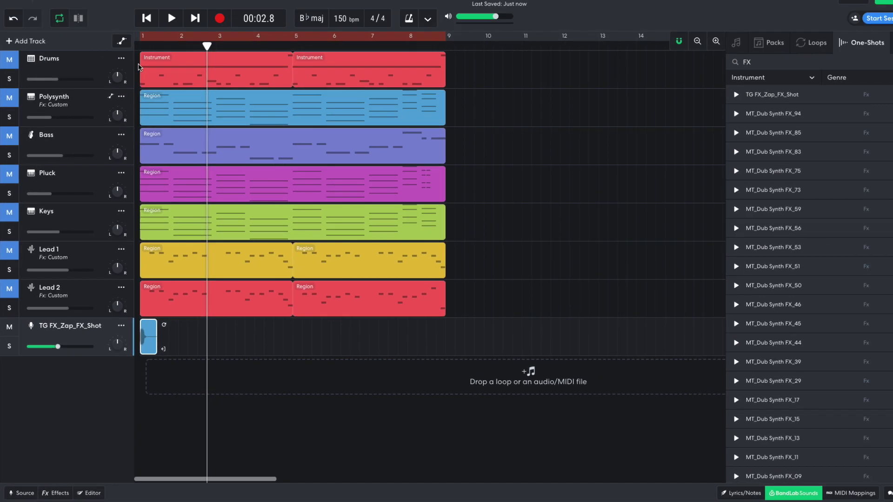
pyautogui.press('Return')
pyautogui.press('space')
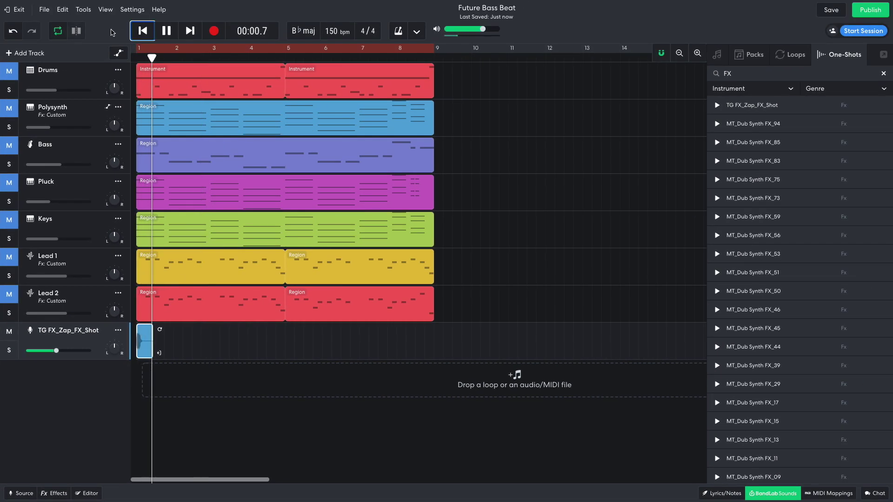
pyautogui.press('space')
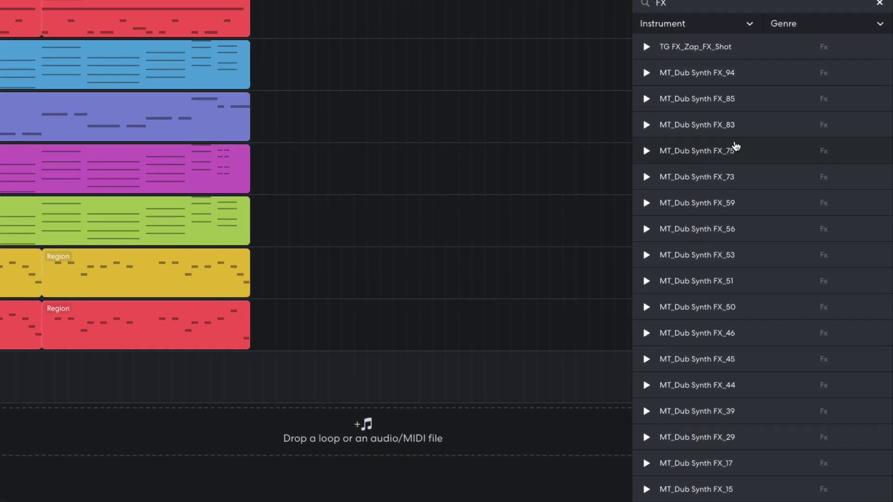
# Step: Add MT_Dub Synth FX_75 on a new track, placed at bar 7 and trimmed to end at bar 9
pyautogui.moveTo(762, 164); pyautogui.dragTo(303, 395)
pyautogui.moveTo(182, 425); pyautogui.dragTo(183, 426)
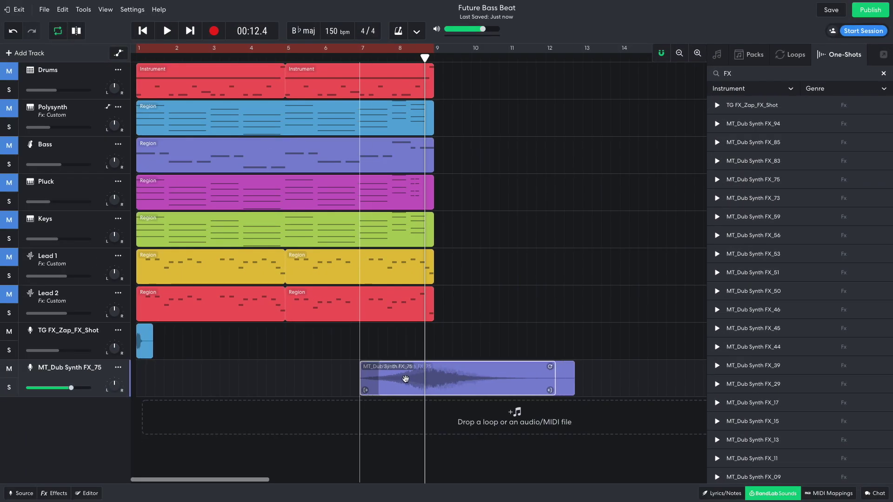
pyautogui.moveTo(405, 379); pyautogui.dragTo(406, 379)
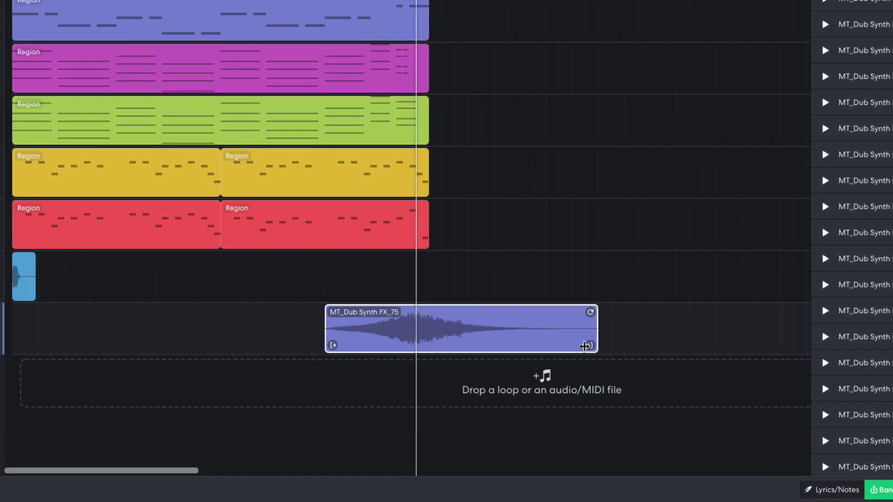
pyautogui.moveTo(584, 346); pyautogui.dragTo(423, 340)
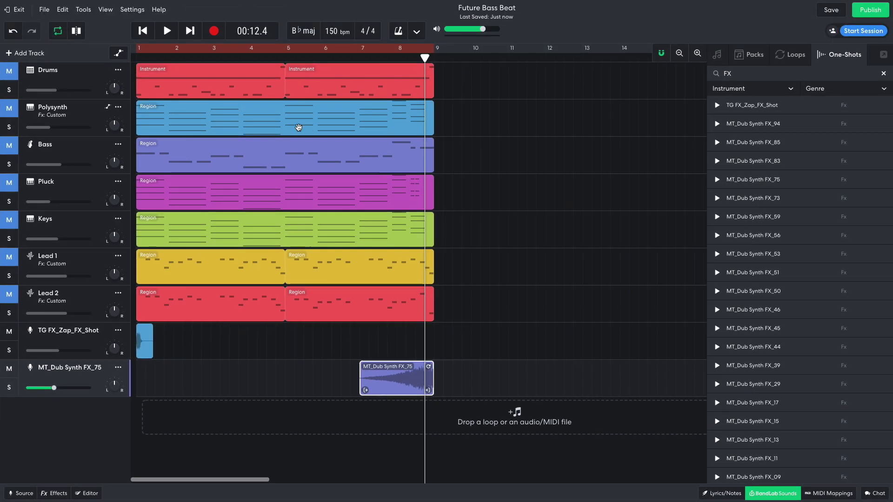
pyautogui.click(359, 57)
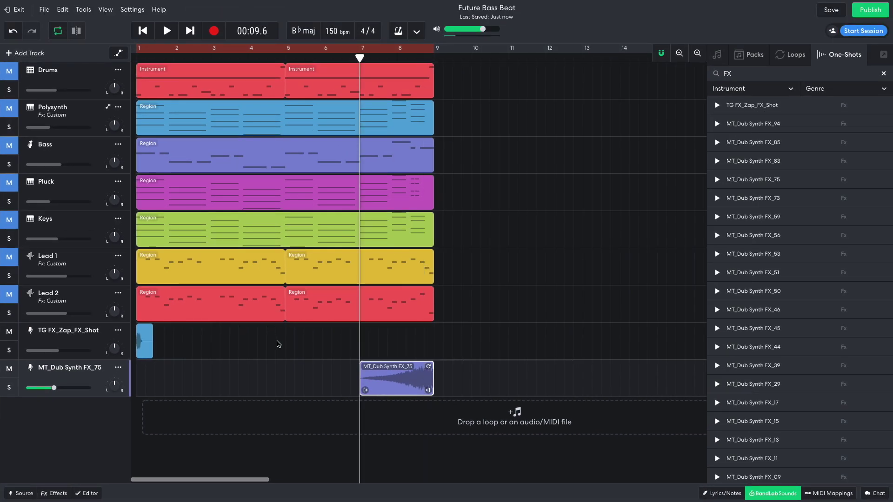
# Step: Add a Grime101_FX one-shot track trimmed to end at bar 9 and audition it from bar 7
pyautogui.press('space')
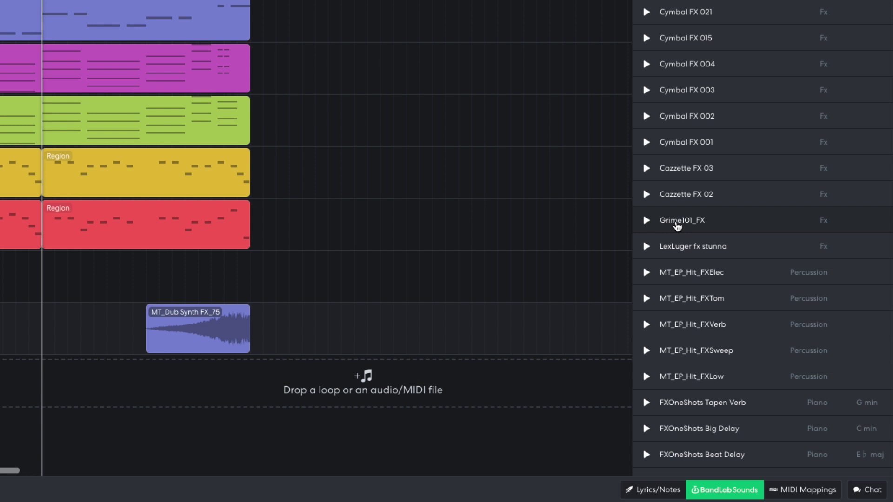
pyautogui.moveTo(678, 226); pyautogui.dragTo(192, 384)
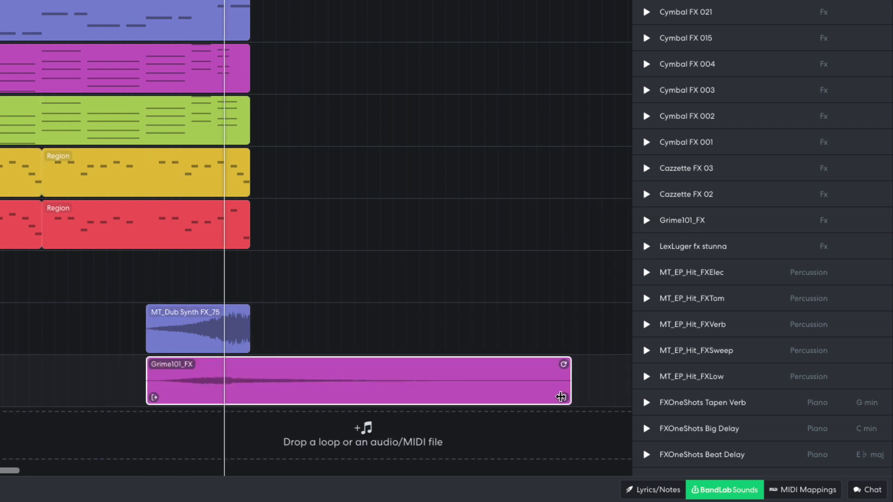
pyautogui.moveTo(561, 396); pyautogui.dragTo(237, 401)
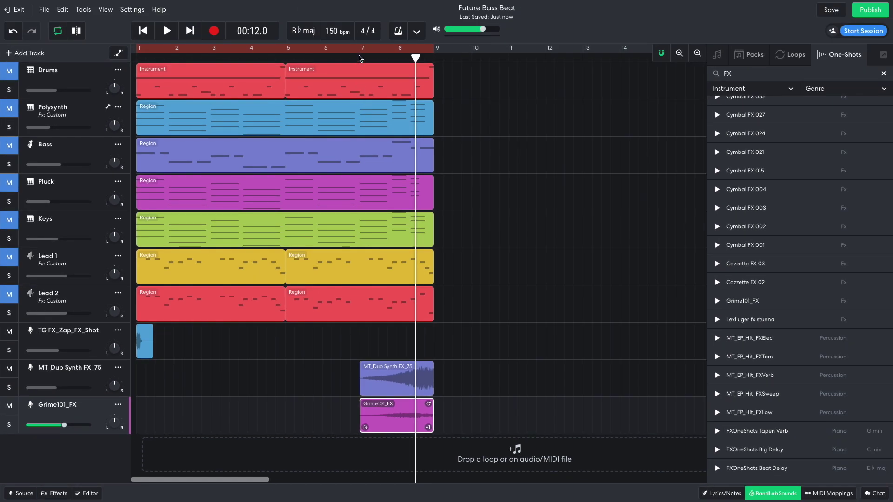
pyautogui.click(359, 58)
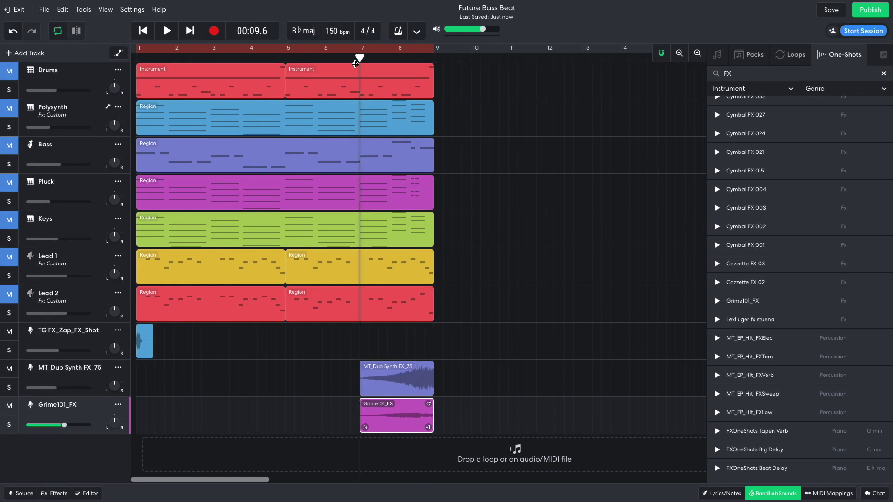
pyautogui.press('space')
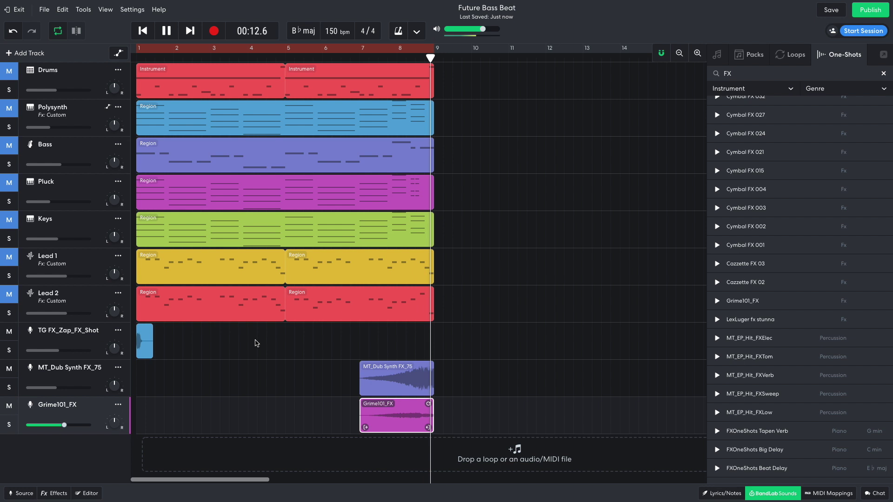
pyautogui.press('space')
# Step: Add IGH Kit 02 Shots FX Deep Impact at bar 1, trim it to a short hit, and play from bar 7
pyautogui.press('b')
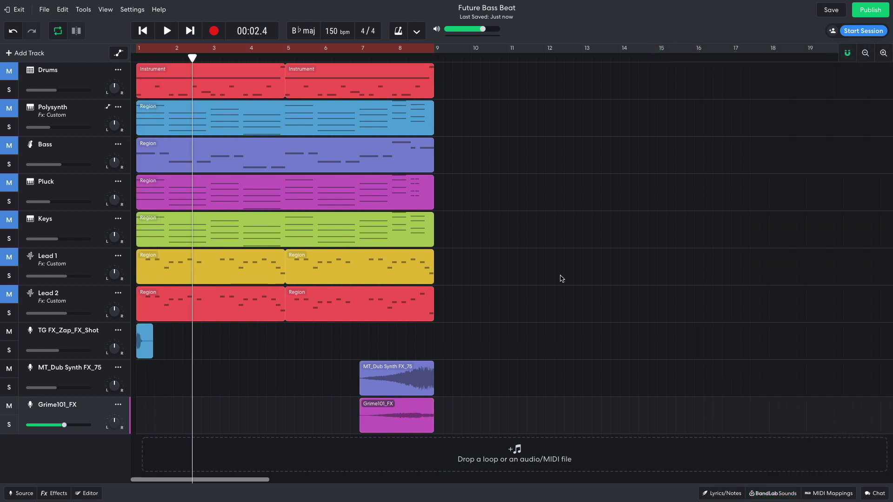
pyautogui.click(775, 494)
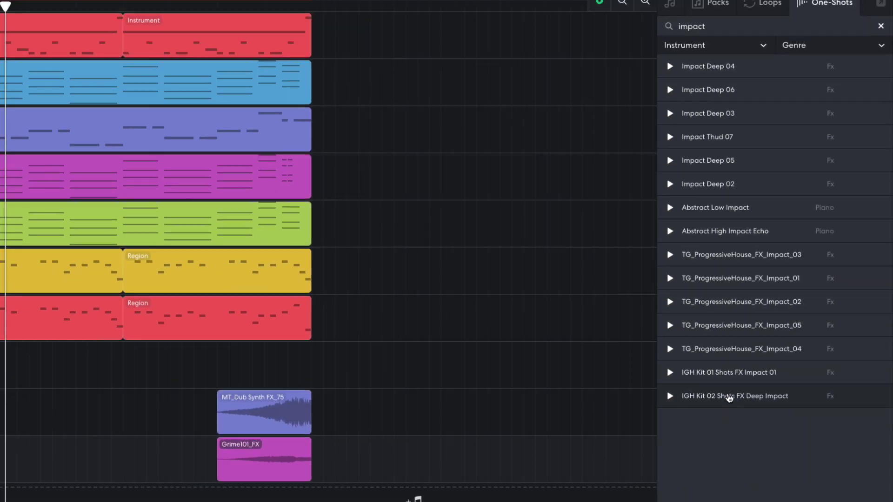
pyautogui.moveTo(729, 398); pyautogui.dragTo(158, 460)
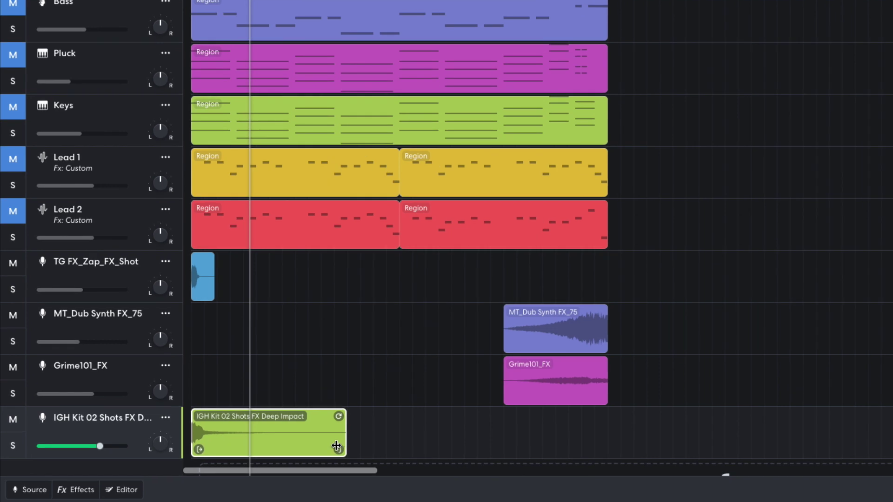
pyautogui.moveTo(245, 456); pyautogui.dragTo(152, 456)
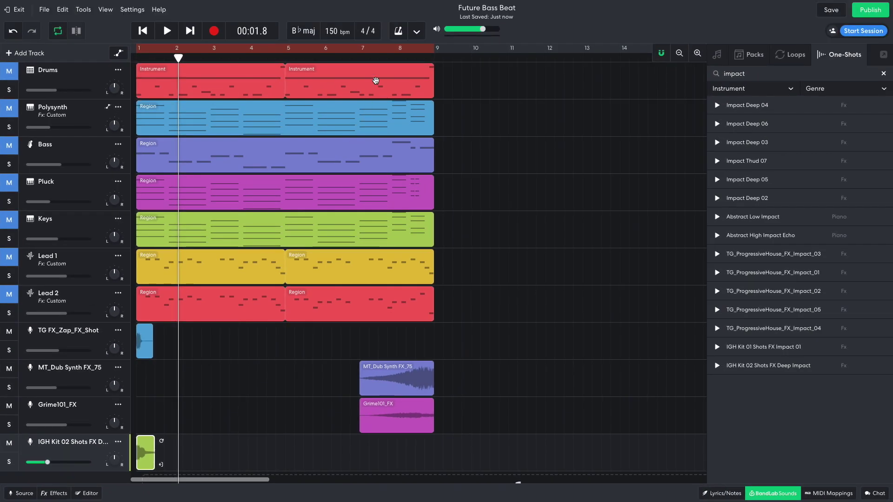
pyautogui.click(363, 58)
pyautogui.press('space')
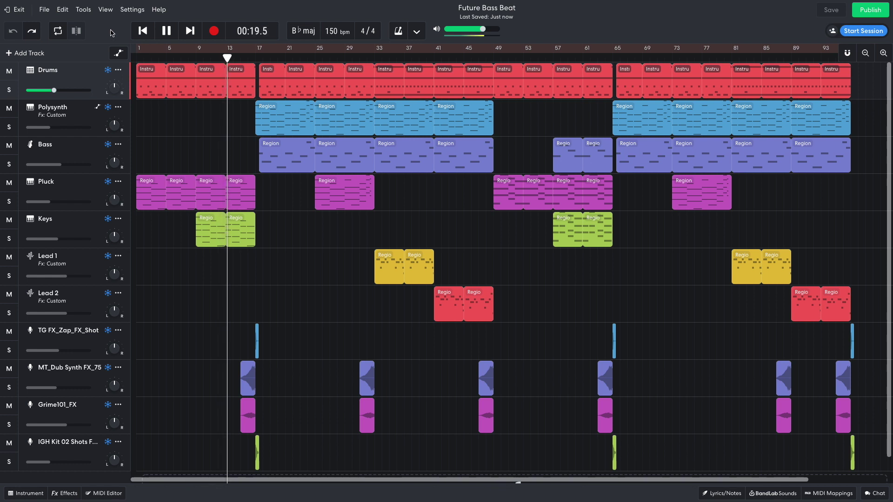
# Step: Zoom the timeline in on bars 11–41, then back out to show all 93 bars
pyautogui.click(883, 53)
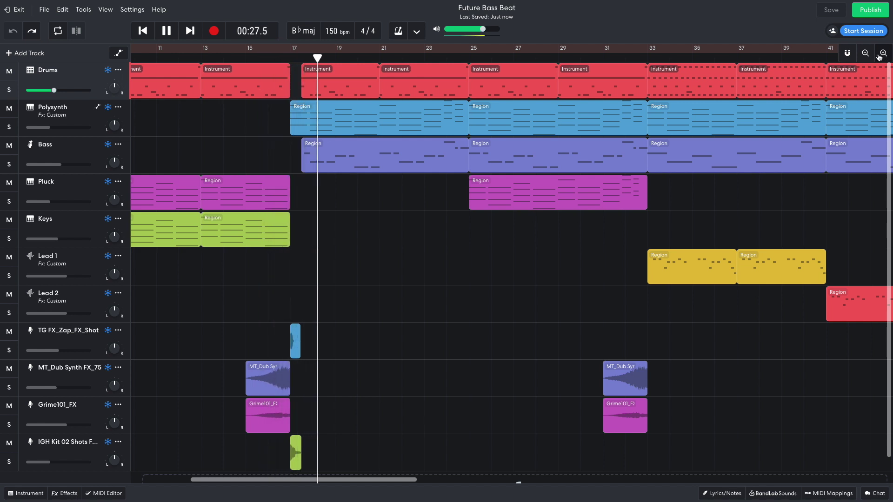
pyautogui.click(868, 56)
pyautogui.click(868, 56)
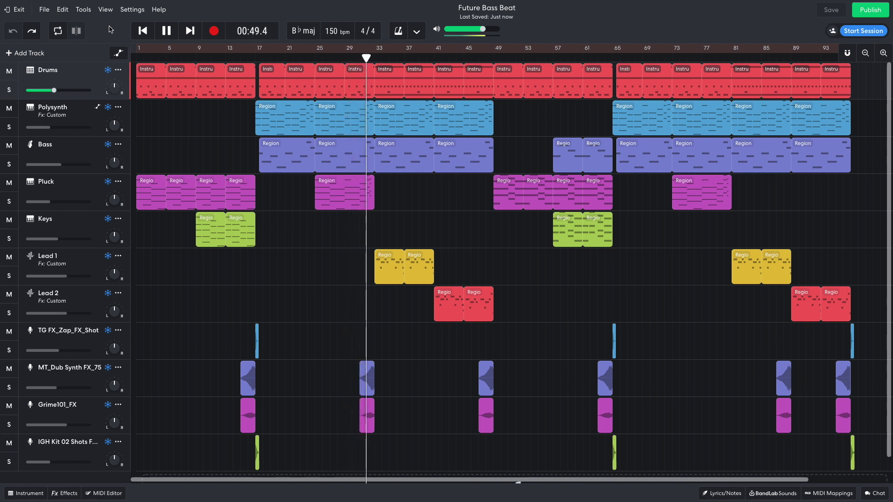
pyautogui.doubleClick(388, 80)
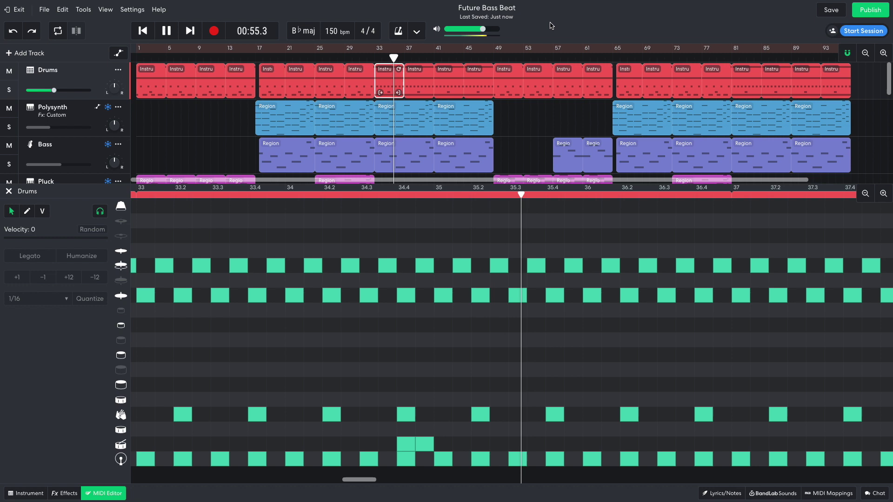
pyautogui.press('Down')
pyautogui.press('Down')
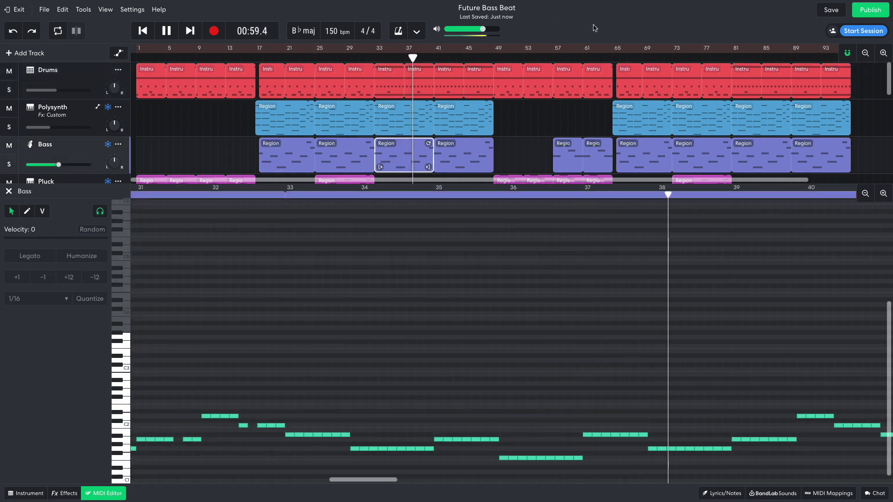
pyautogui.press('Escape')
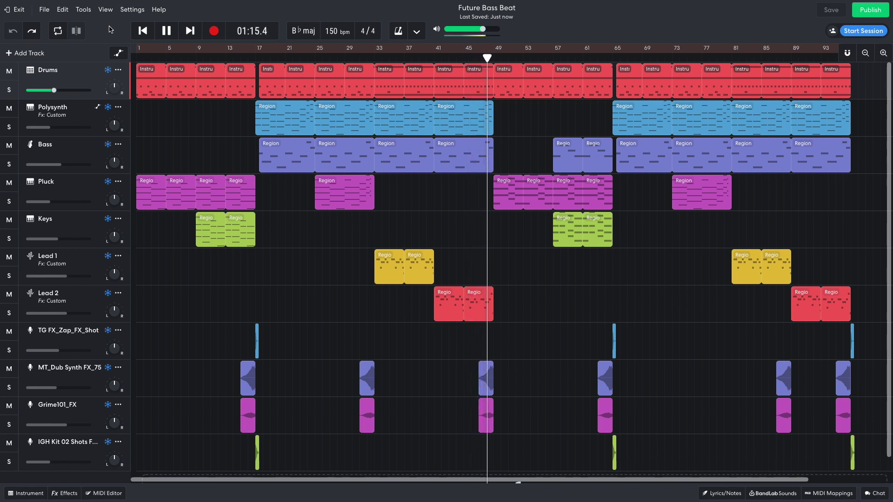
pyautogui.doubleClick(508, 192)
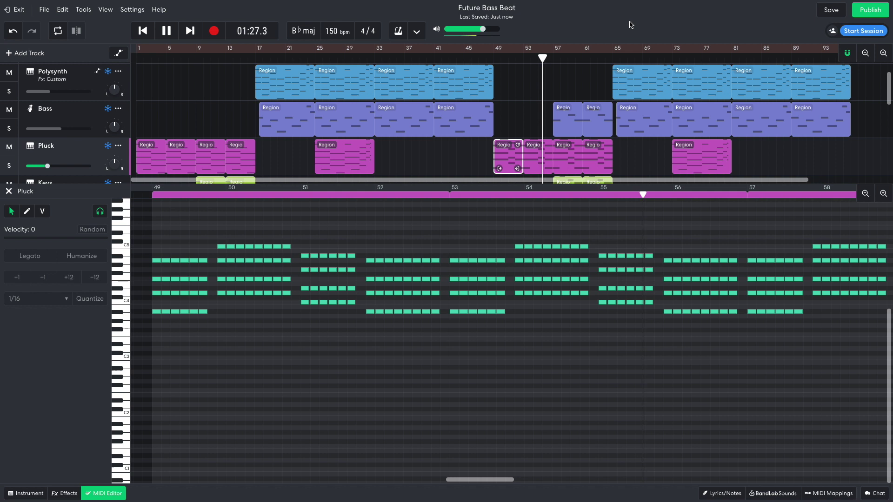
pyautogui.hotkey('ctrl', 'z')
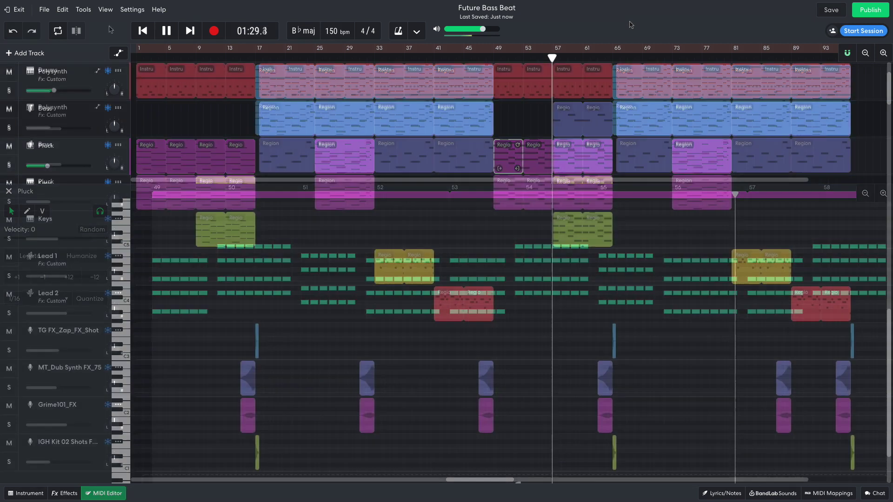